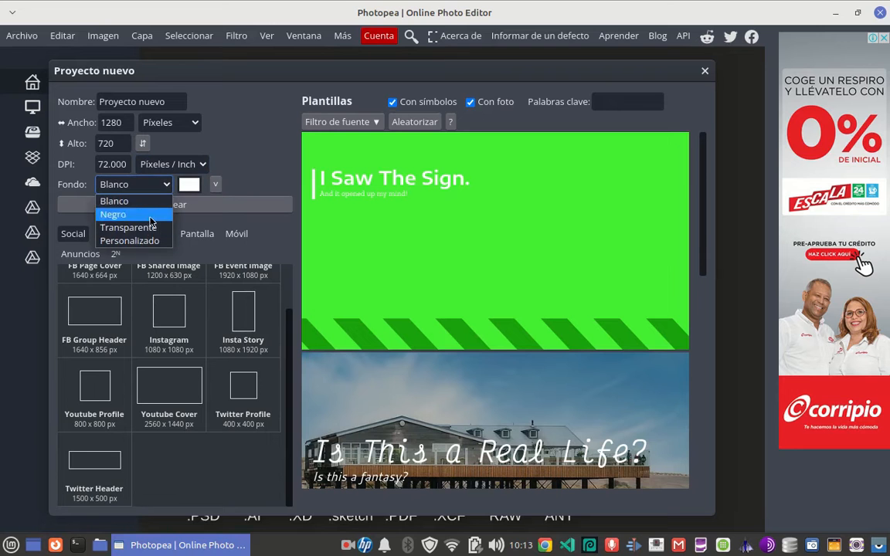
Create a new project with a transparent background using the Youtube Cover preset, 2560 x 1440 px.
{"action": "left_click", "coordinate": [147, 227]}
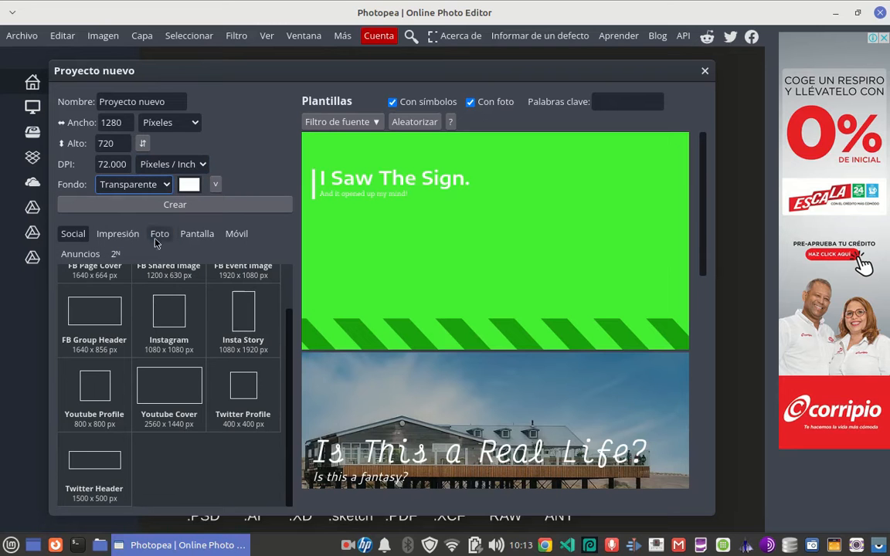
{"action": "left_click", "coordinate": [176, 380]}
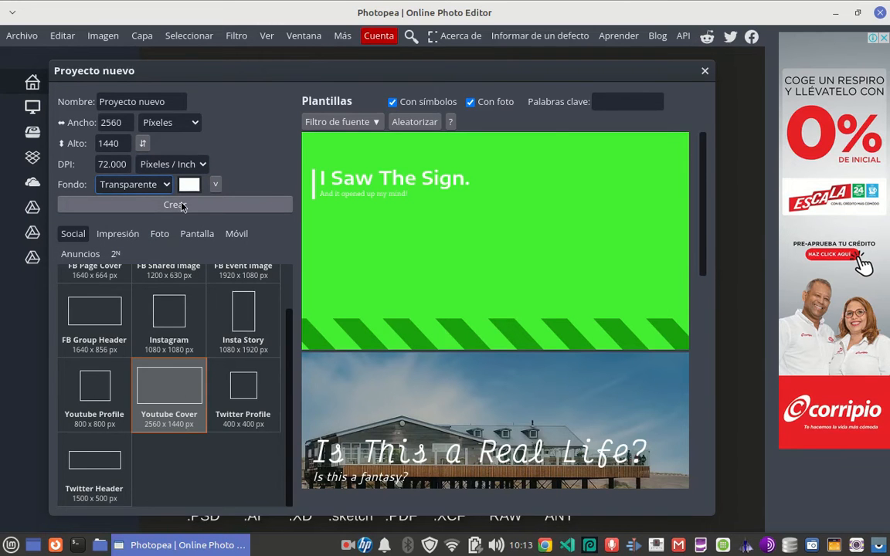
{"action": "left_click", "coordinate": [176, 205]}
Place the image carros.jpg from the imagen_borrador folder in Escritorio into the project.
{"action": "left_click", "coordinate": [22, 36]}
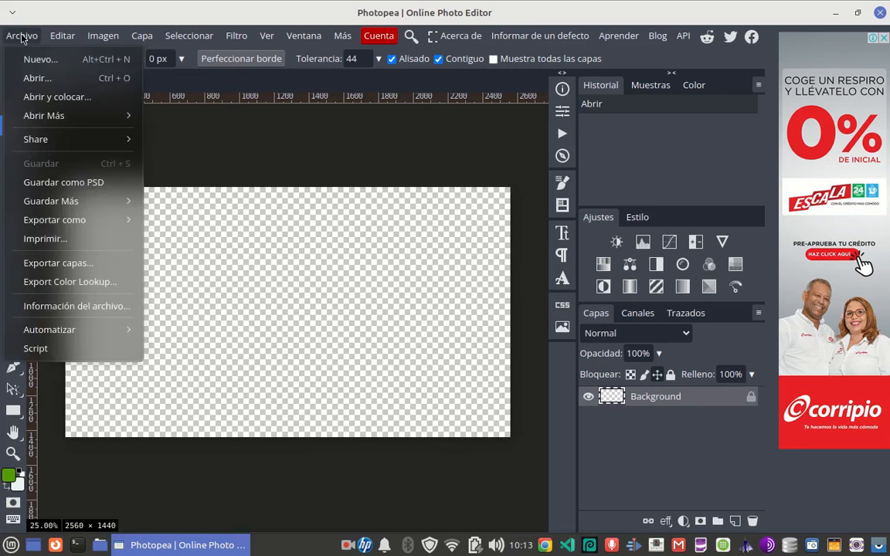
{"action": "left_click", "coordinate": [56, 98]}
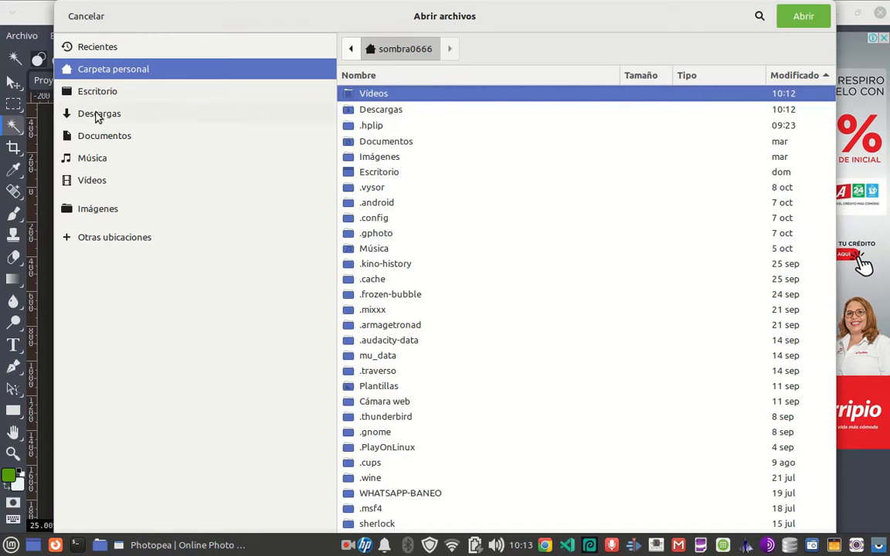
{"action": "left_click", "coordinate": [147, 91]}
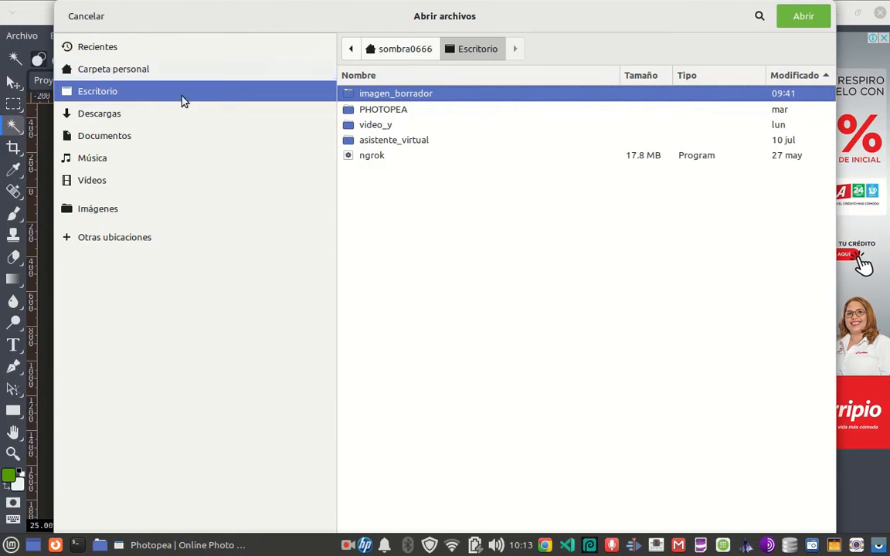
{"action": "left_click", "coordinate": [799, 19]}
{"action": "left_click", "coordinate": [376, 128]}
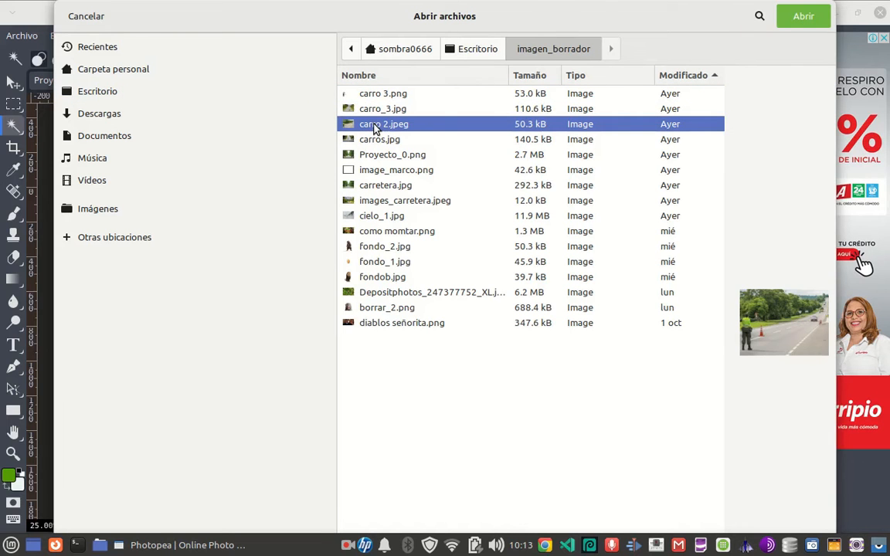
{"action": "left_click", "coordinate": [380, 111]}
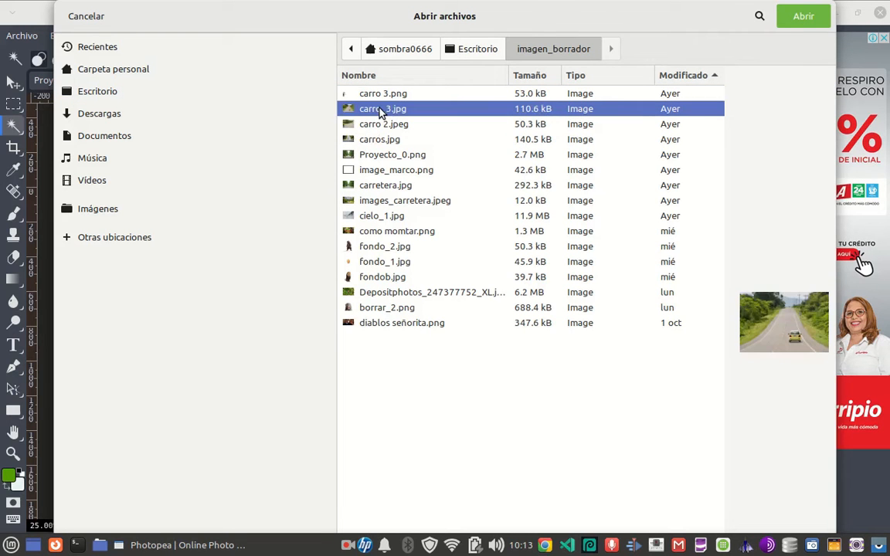
{"action": "left_click", "coordinate": [380, 141]}
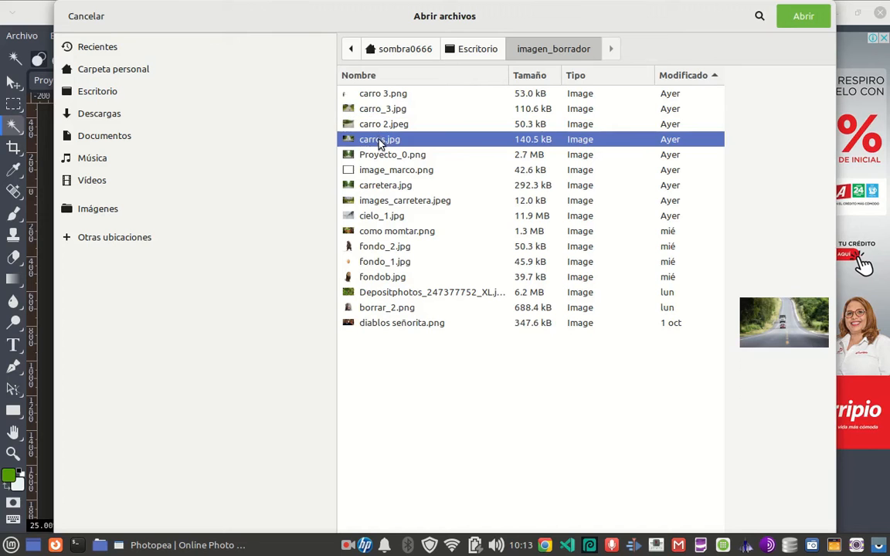
{"action": "left_click", "coordinate": [784, 21]}
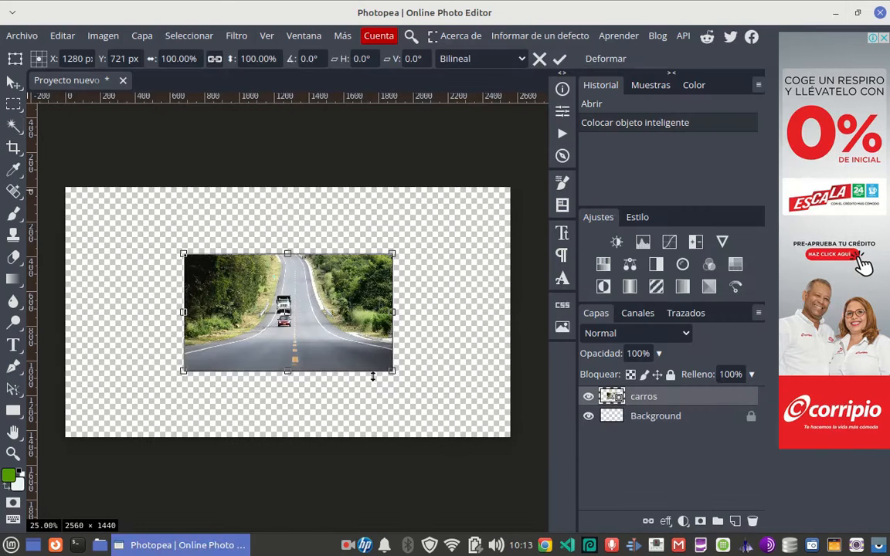
Stretch the placed road photo to about 216% width and 219% height so it covers the whole canvas.
{"action": "left_click_drag", "start_coordinate": [392, 372], "coordinate": [482, 483]}
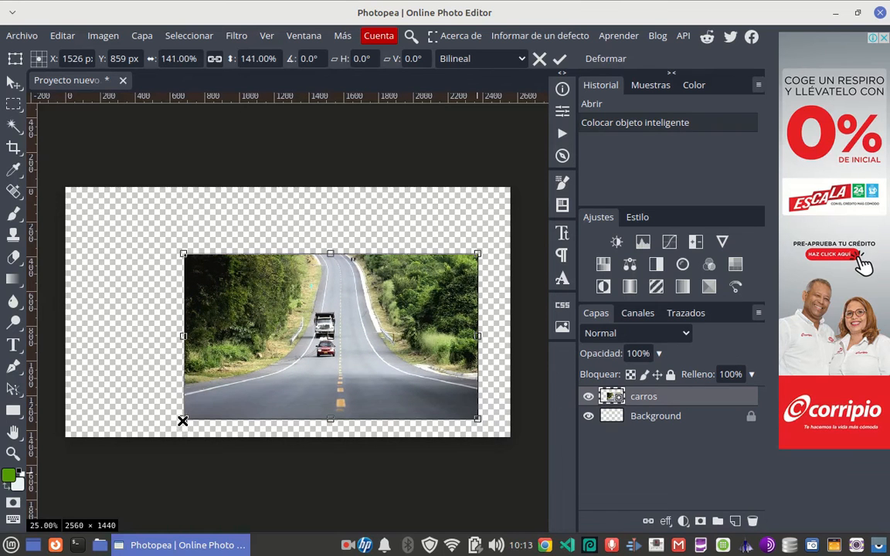
{"action": "left_click_drag", "start_coordinate": [182, 421], "coordinate": [78, 437]}
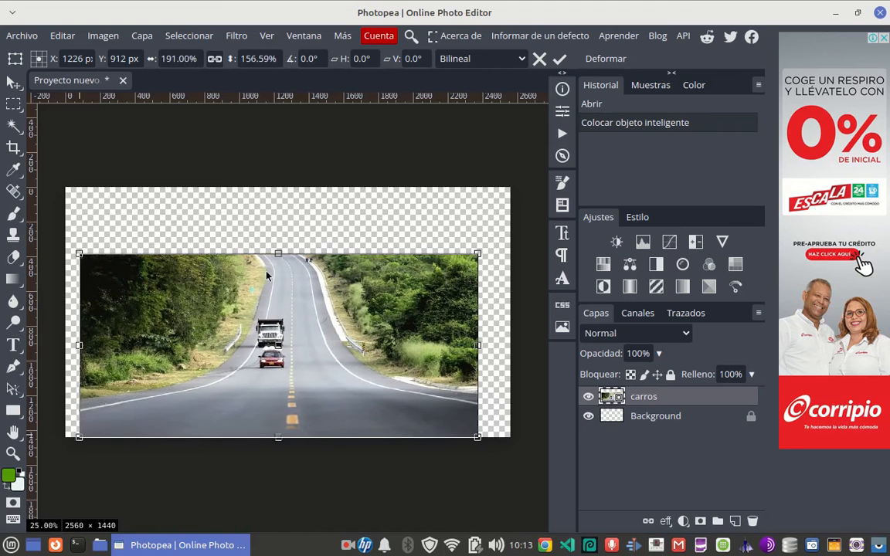
{"action": "left_click_drag", "start_coordinate": [278, 250], "coordinate": [284, 180]}
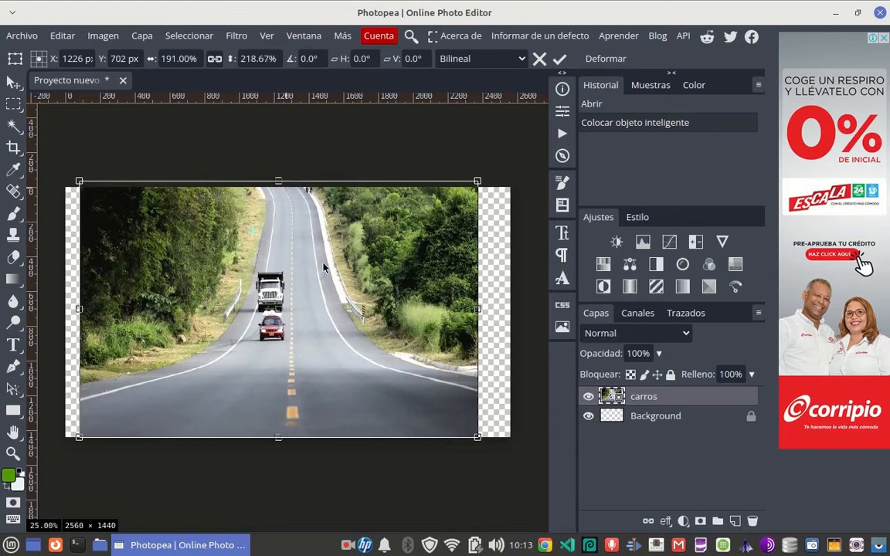
{"action": "left_click_drag", "start_coordinate": [479, 310], "coordinate": [510, 310]}
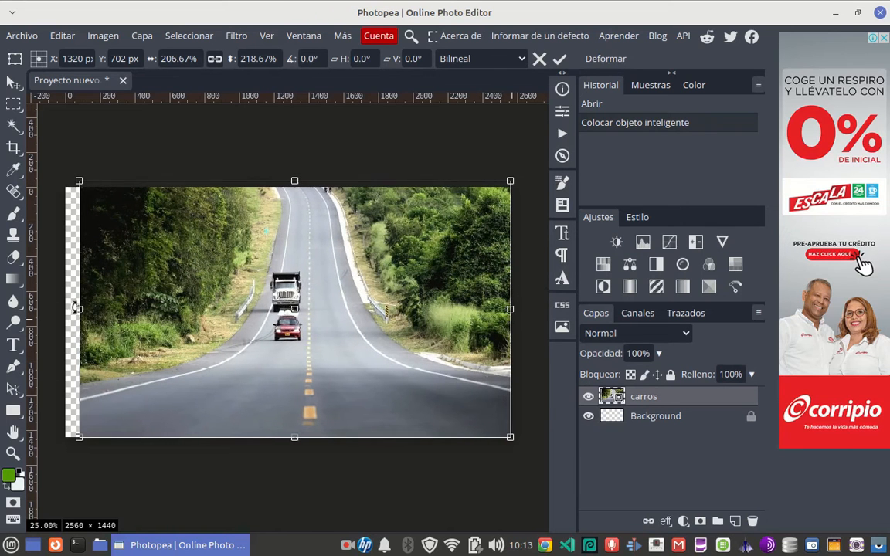
{"action": "left_click_drag", "start_coordinate": [77, 308], "coordinate": [59, 309]}
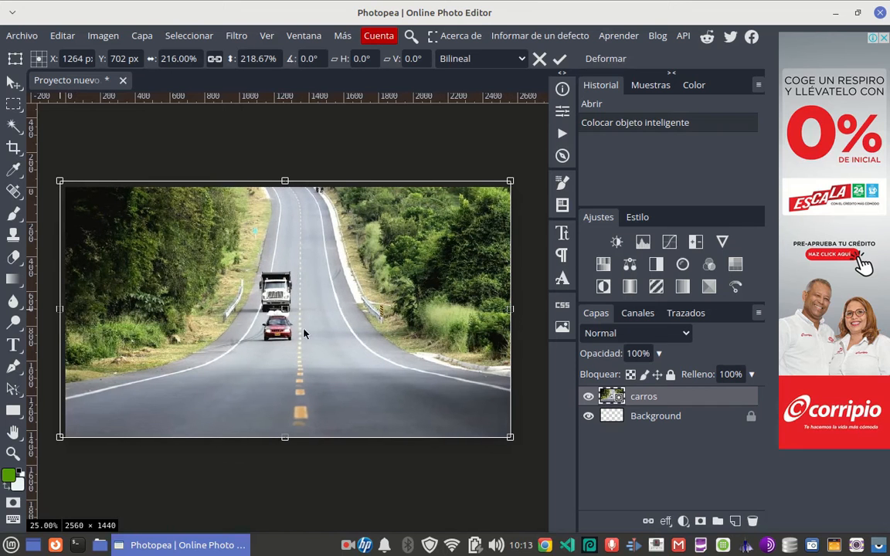
{"action": "left_click", "coordinate": [560, 59]}
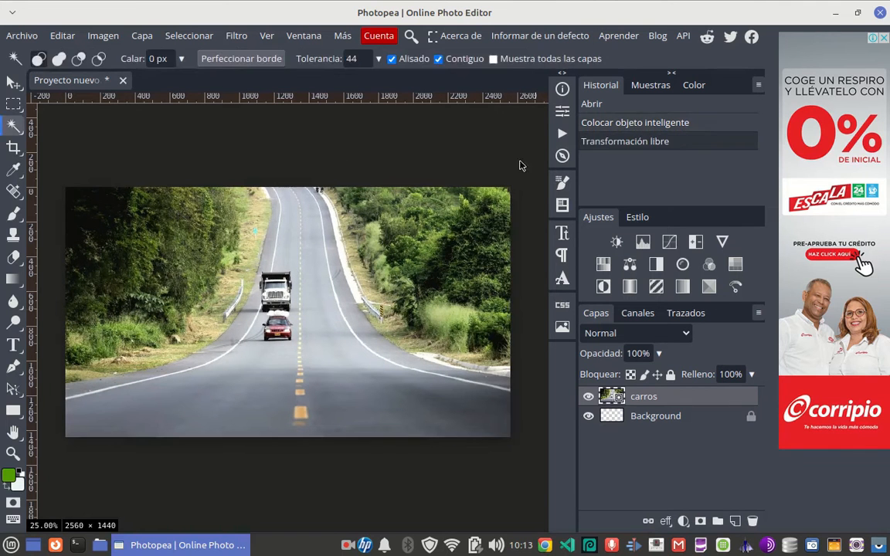
Convert the carros layer into a smart object.
{"action": "left_click", "coordinate": [142, 36]}
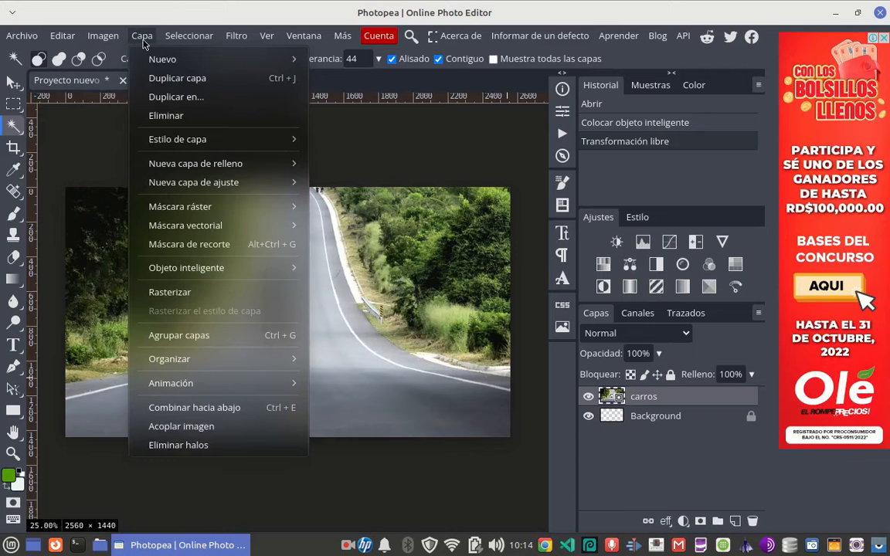
{"action": "mouse_move", "coordinate": [186, 273]}
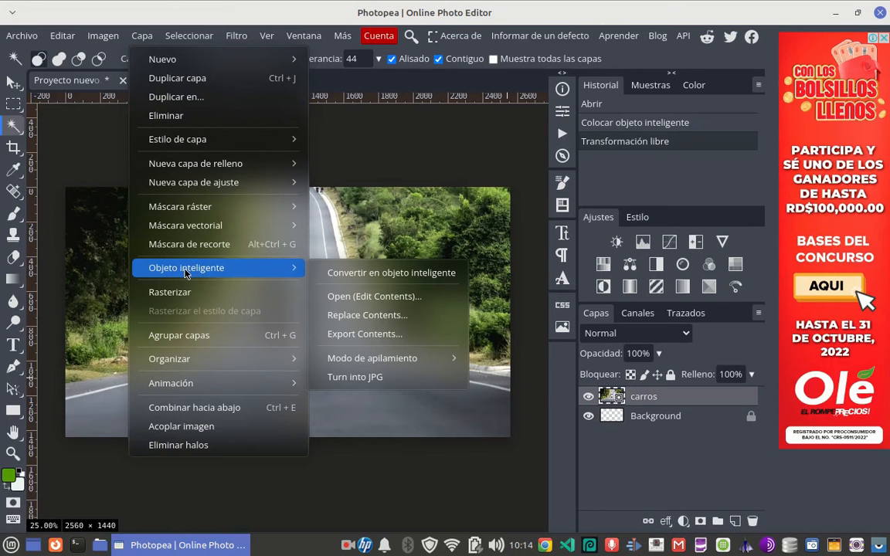
{"action": "left_click", "coordinate": [407, 276]}
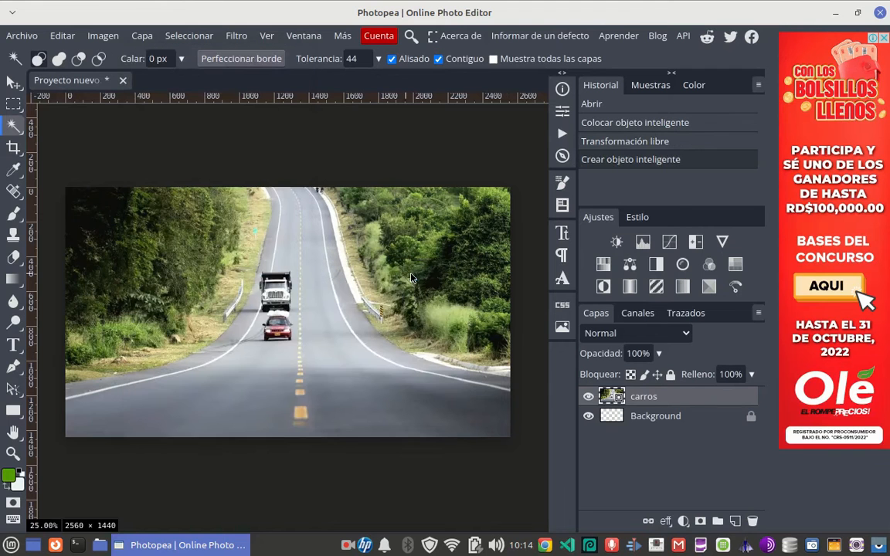
Place the image carro 3.png from the imagen_borrador folder in Escritorio above the road photo.
{"action": "left_click", "coordinate": [22, 35]}
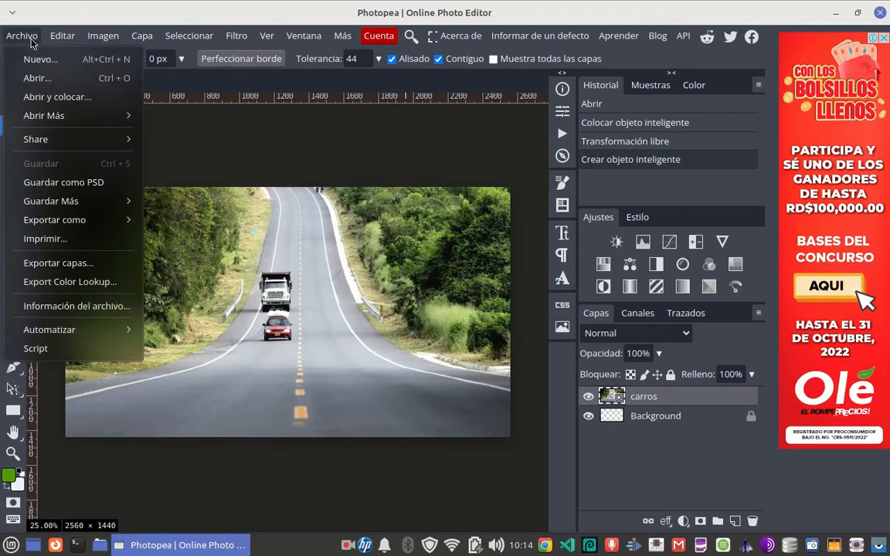
{"action": "left_click", "coordinate": [48, 98]}
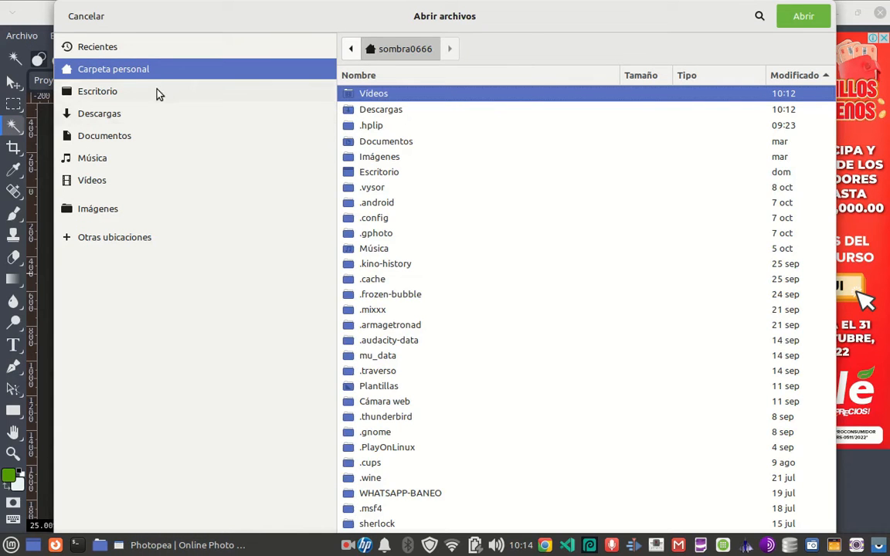
{"action": "left_click", "coordinate": [170, 92]}
{"action": "left_click", "coordinate": [802, 18]}
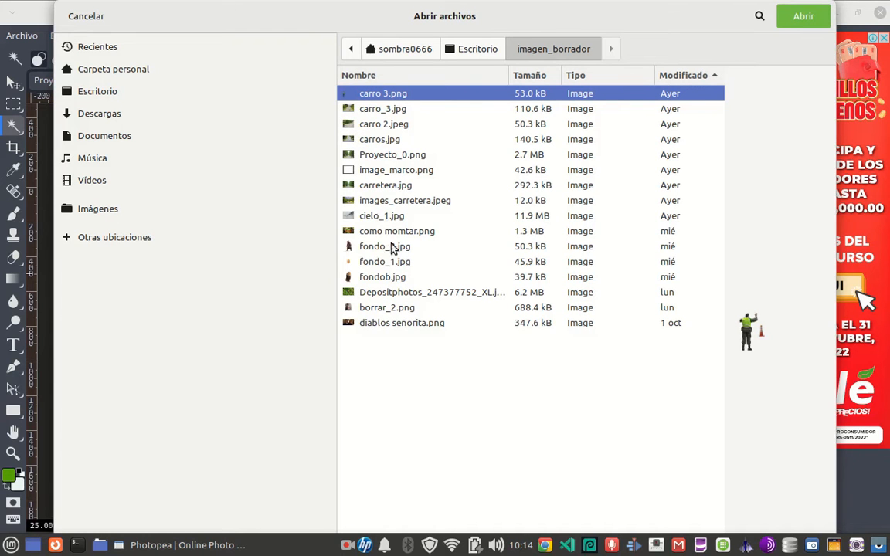
{"action": "left_click", "coordinate": [813, 18]}
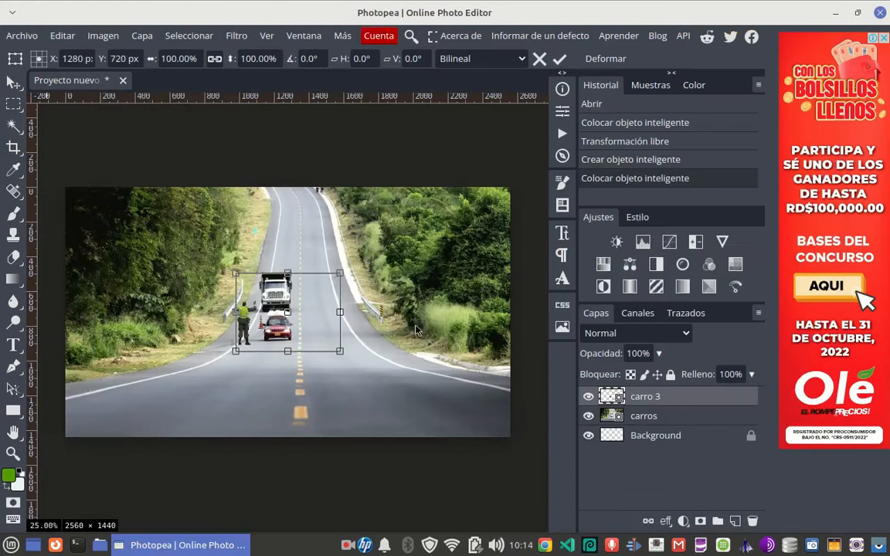
Enlarge the traffic officer image to about 171% and position the officer on the lower-left part of the road.
{"action": "left_click_drag", "start_coordinate": [300, 315], "coordinate": [257, 397]}
{"action": "left_click_drag", "start_coordinate": [278, 348], "coordinate": [352, 296]}
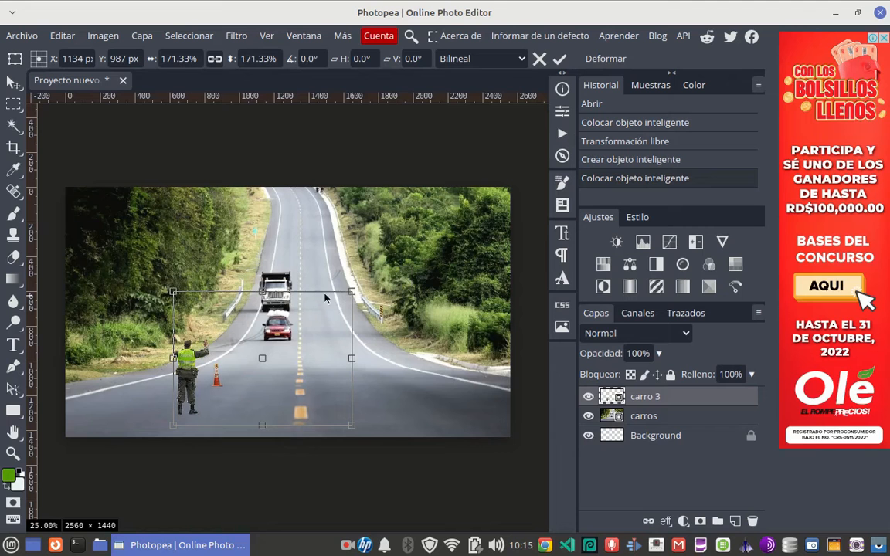
{"action": "left_click", "coordinate": [563, 60]}
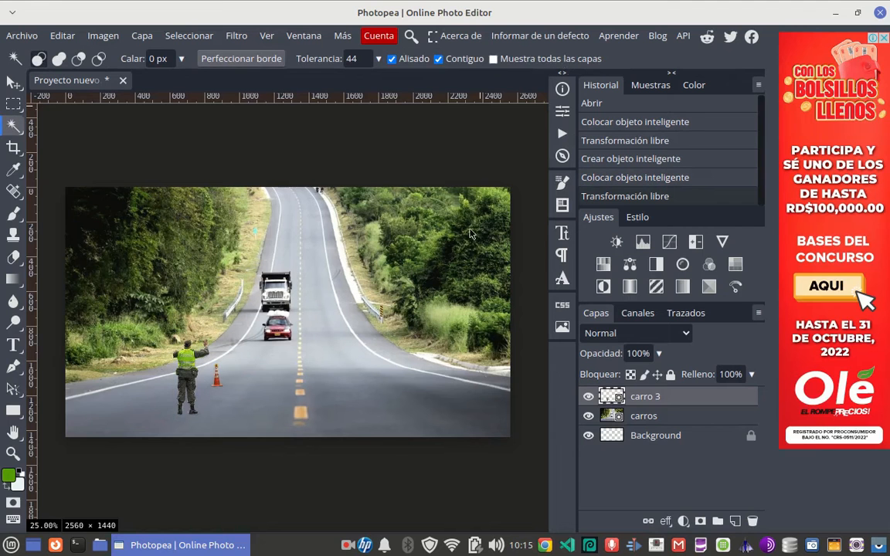
Place the frame image image_marco.png from the imagen_borrador folder in Escritorio on top of the composition.
{"action": "left_click", "coordinate": [28, 39]}
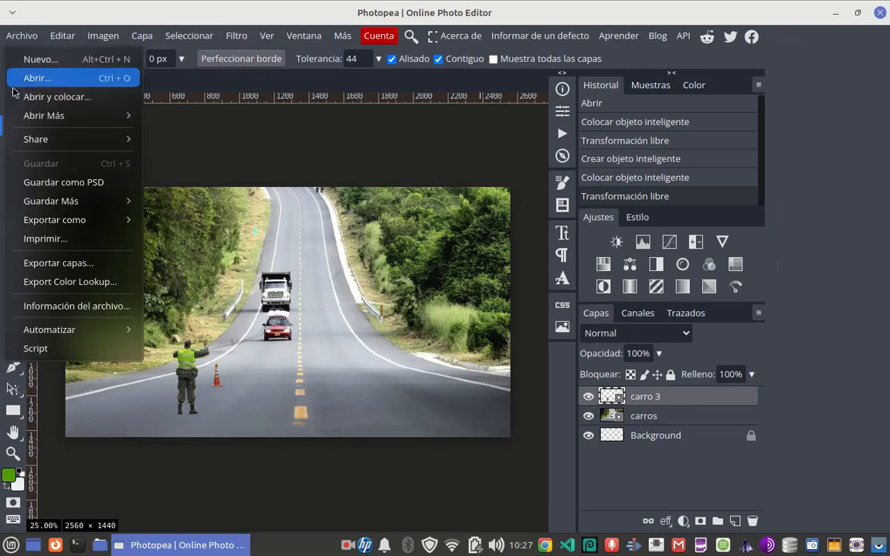
{"action": "left_click", "coordinate": [43, 99]}
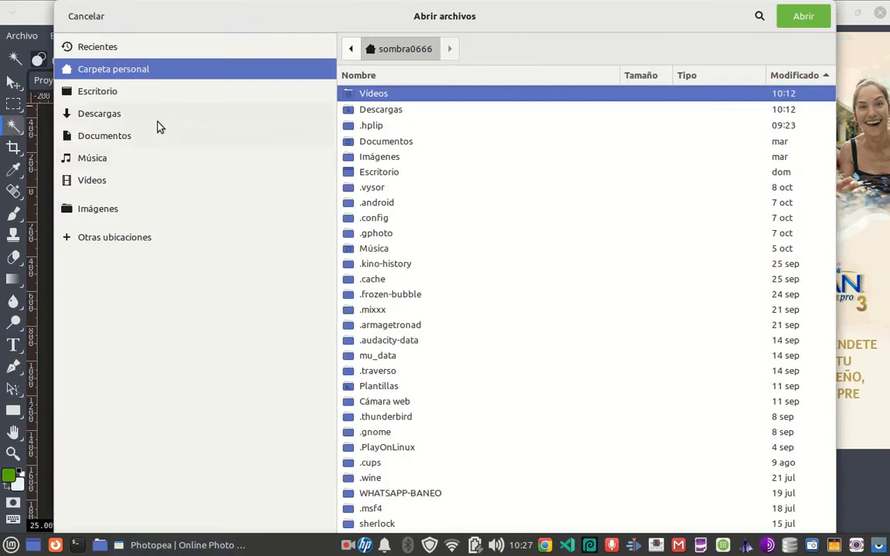
{"action": "left_click", "coordinate": [129, 91]}
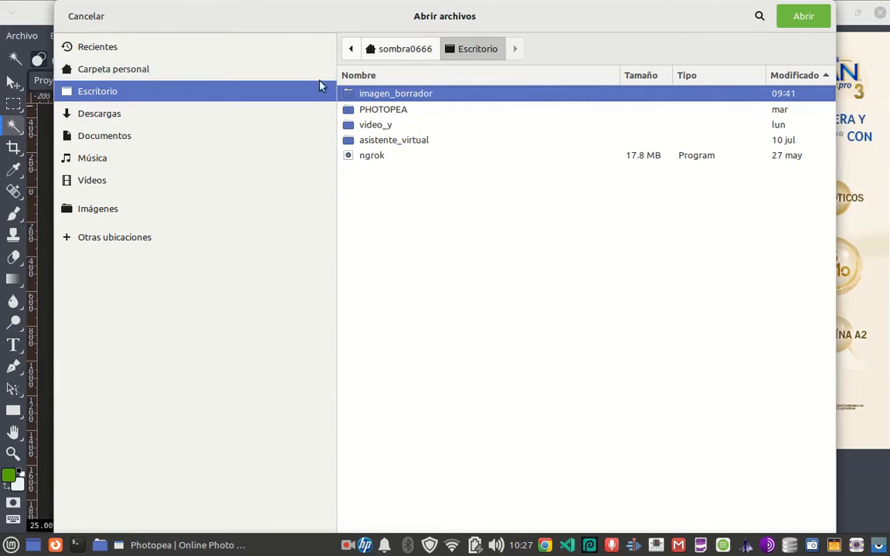
{"action": "left_click", "coordinate": [795, 23]}
{"action": "left_click", "coordinate": [375, 171]}
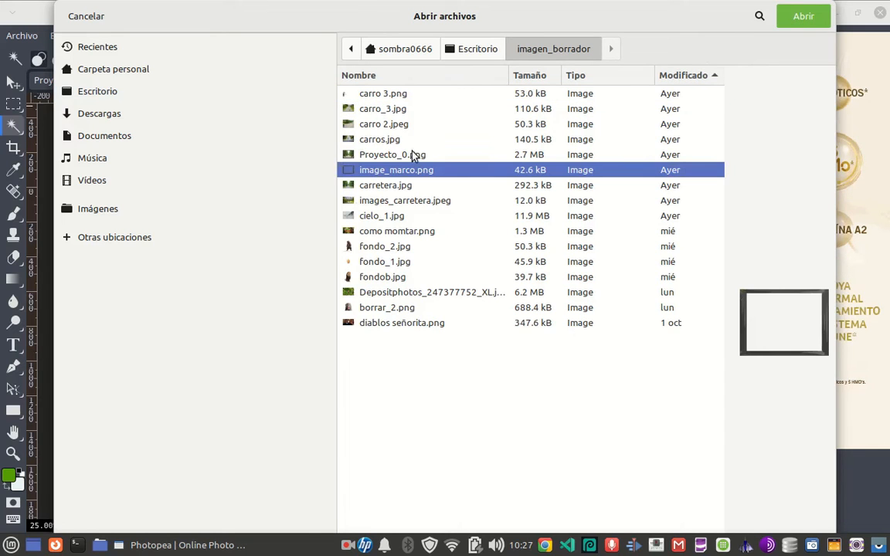
{"action": "left_click", "coordinate": [803, 17]}
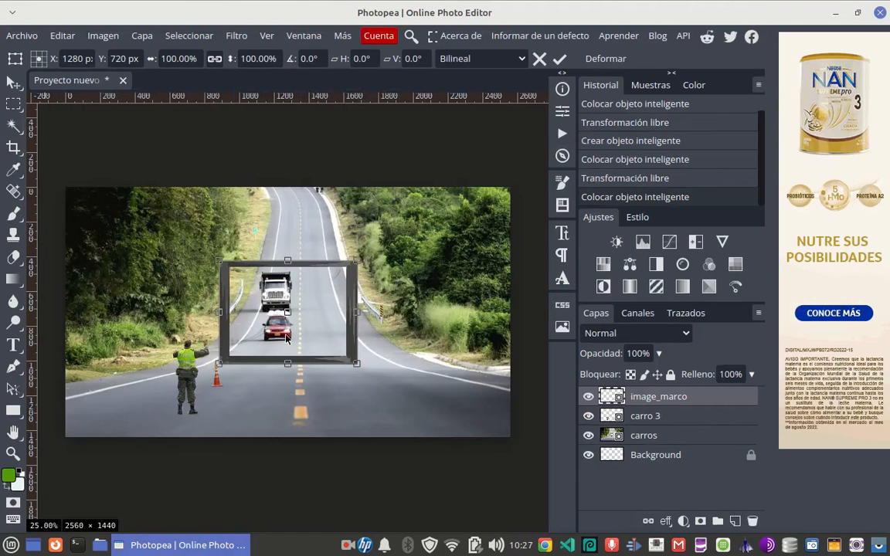
Stretch the frame image to about 329% width and 254% height so it borders the entire canvas.
{"action": "left_click_drag", "start_coordinate": [358, 313], "coordinate": [461, 417]}
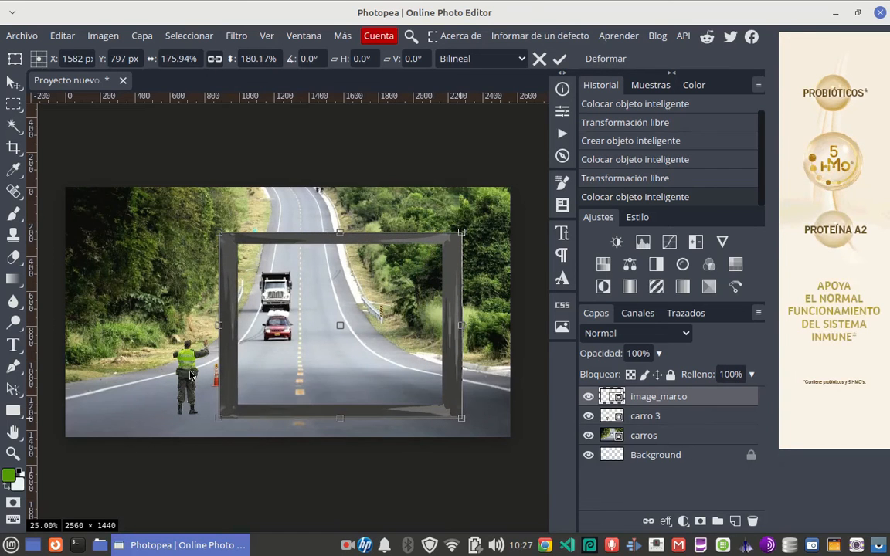
{"action": "left_click_drag", "start_coordinate": [219, 417], "coordinate": [112, 429]}
{"action": "left_click_drag", "start_coordinate": [286, 231], "coordinate": [286, 181]}
{"action": "left_click_drag", "start_coordinate": [462, 303], "coordinate": [510, 304]}
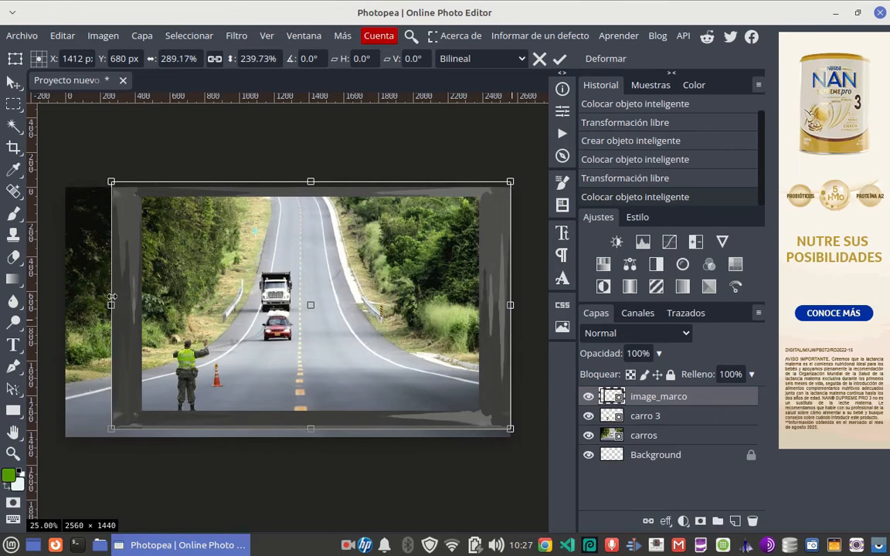
{"action": "left_click_drag", "start_coordinate": [112, 307], "coordinate": [55, 305]}
{"action": "left_click_drag", "start_coordinate": [280, 430], "coordinate": [280, 443]}
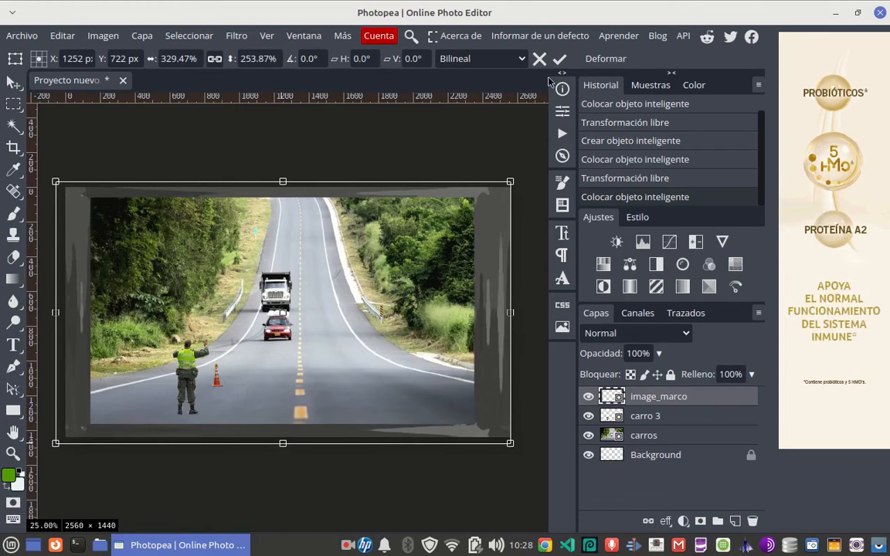
{"action": "key", "text": "Return"}
{"action": "key", "text": "w"}
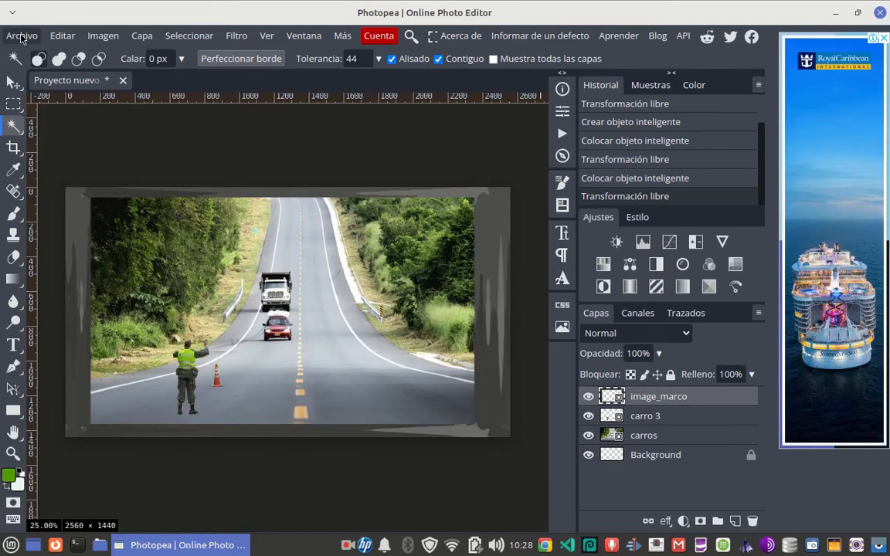
Place the lion image fondeob.png from the Descargas folder above the frame layer.
{"action": "left_click", "coordinate": [21, 36]}
{"action": "left_click", "coordinate": [35, 97]}
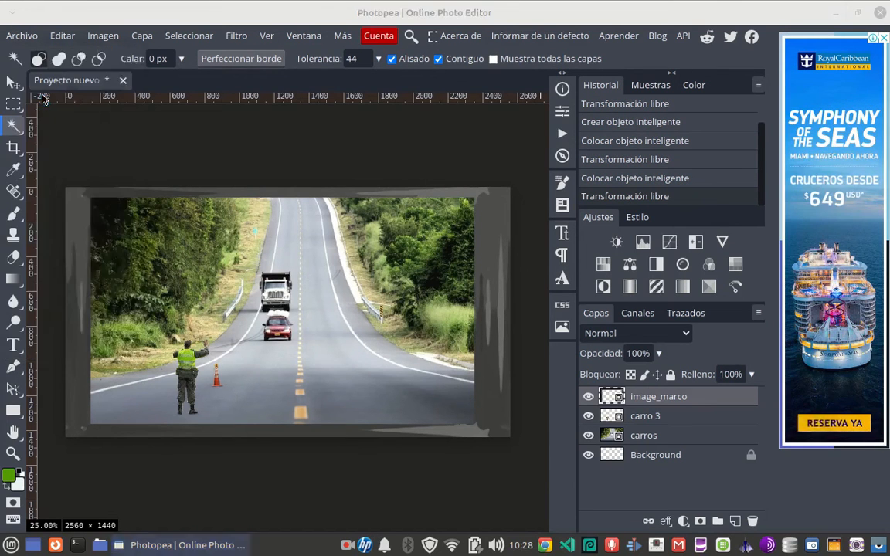
{"action": "left_click", "coordinate": [130, 91]}
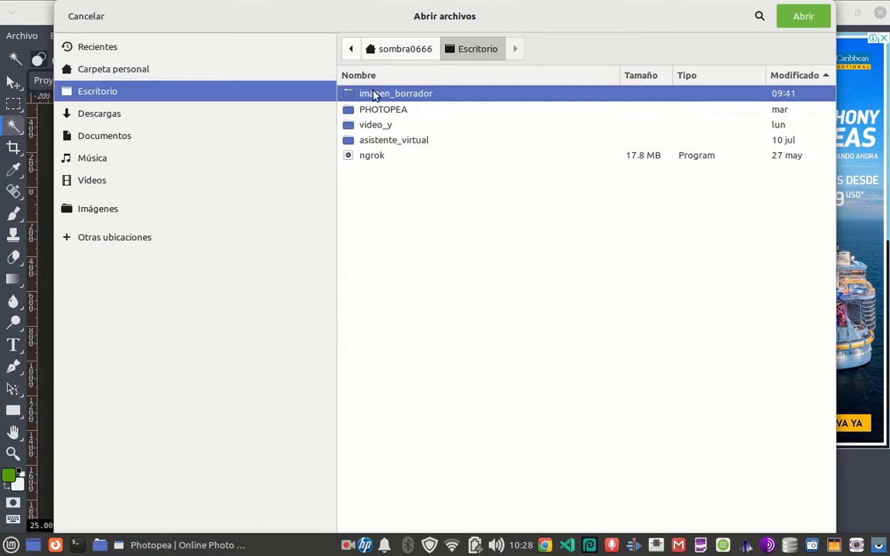
{"action": "left_click", "coordinate": [802, 16]}
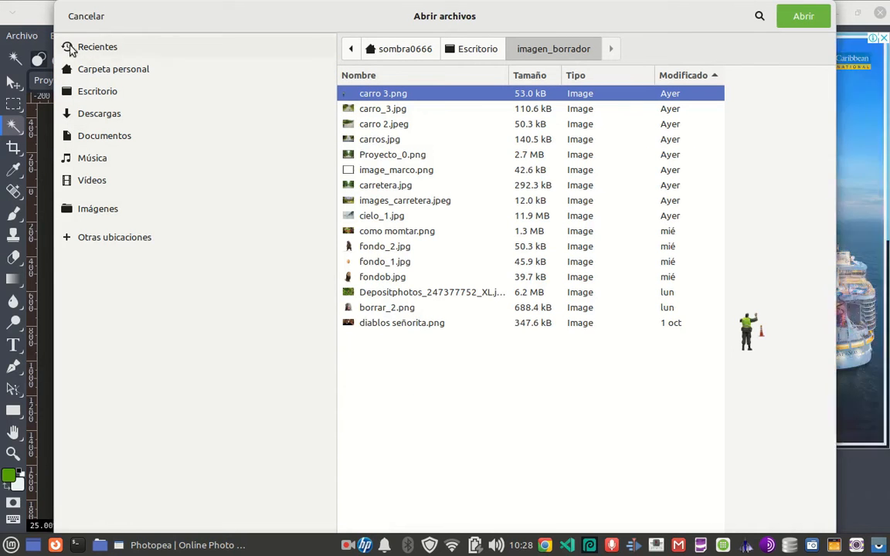
{"action": "left_click", "coordinate": [109, 116]}
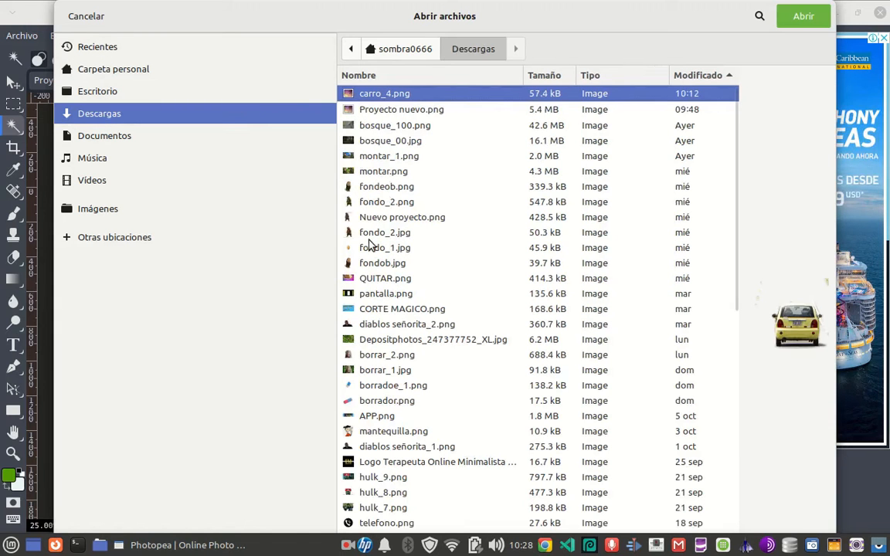
{"action": "left_click", "coordinate": [380, 187]}
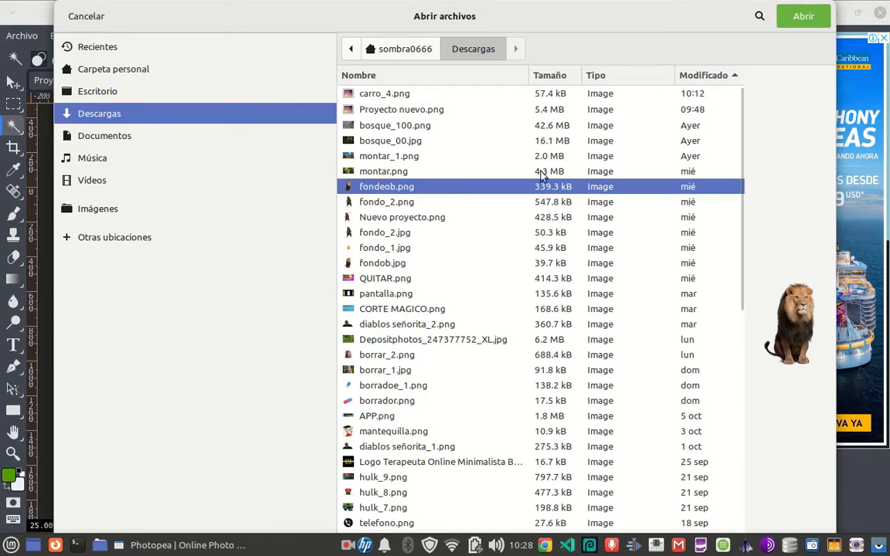
{"action": "left_click", "coordinate": [803, 16]}
Scale the lion to about 54% and position it on the grassy verge beside the road, left of the traffic officer.
{"action": "left_click_drag", "start_coordinate": [308, 330], "coordinate": [159, 348]}
{"action": "left_click_drag", "start_coordinate": [179, 273], "coordinate": [129, 377]}
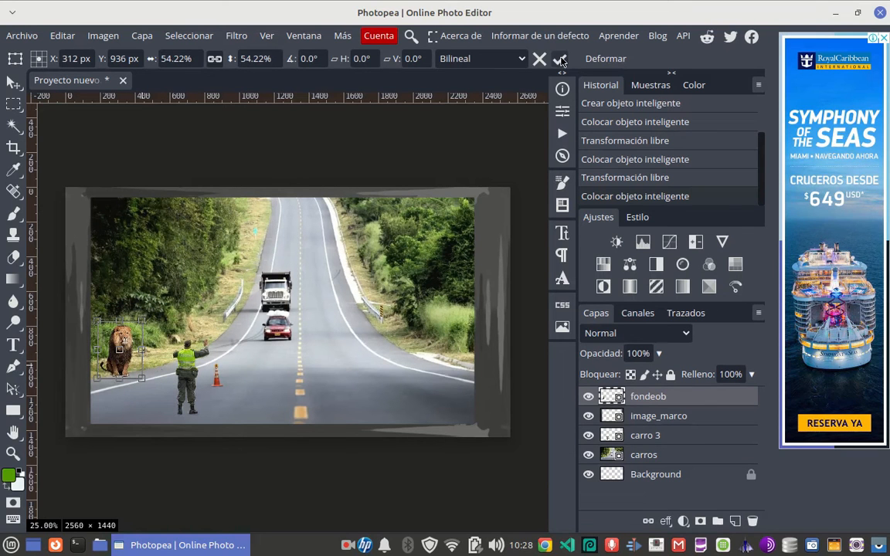
{"action": "key", "text": "Return"}
{"action": "key", "text": "w"}
{"action": "left_click", "coordinate": [120, 361]}
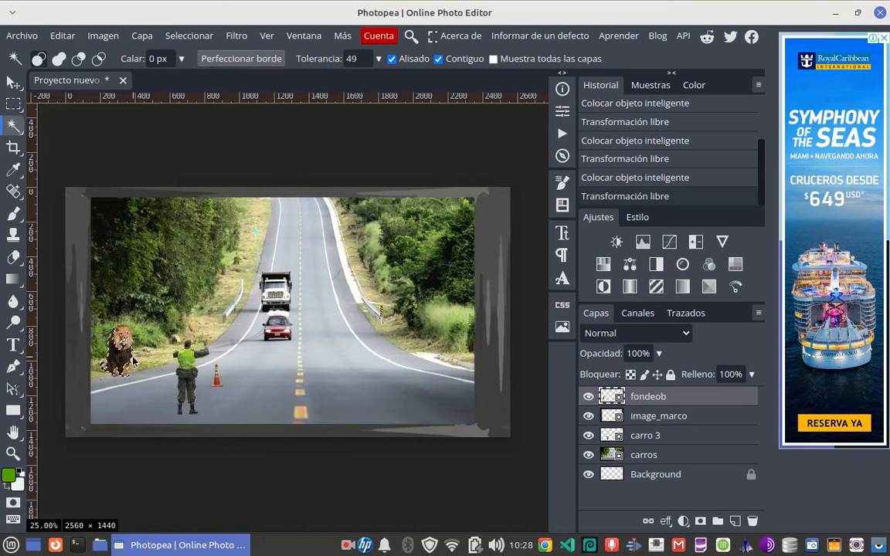
{"action": "left_click", "coordinate": [77, 158]}
Nudge the lion slightly closer to the road edge and move the traffic officer a little to the right on the road.
{"action": "key", "text": "v"}
{"action": "left_click_drag", "start_coordinate": [124, 354], "coordinate": [134, 357]}
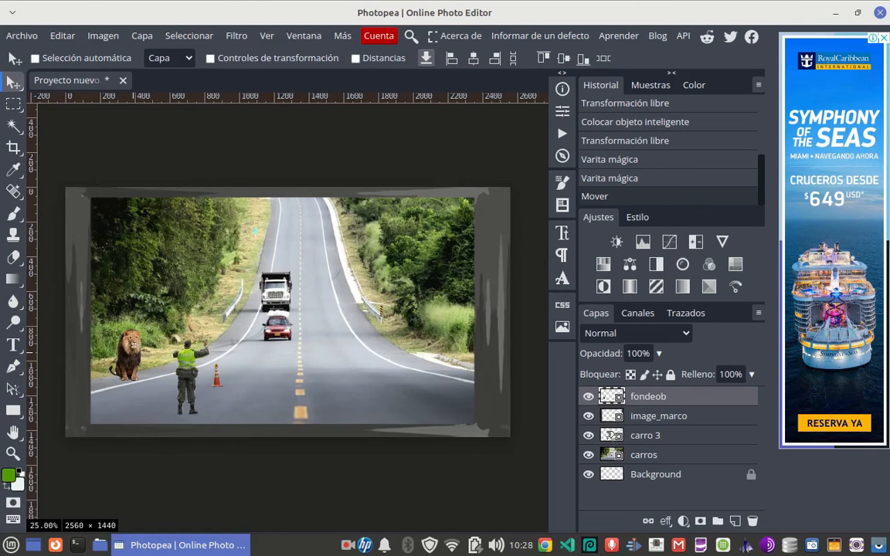
{"action": "left_click", "coordinate": [611, 434]}
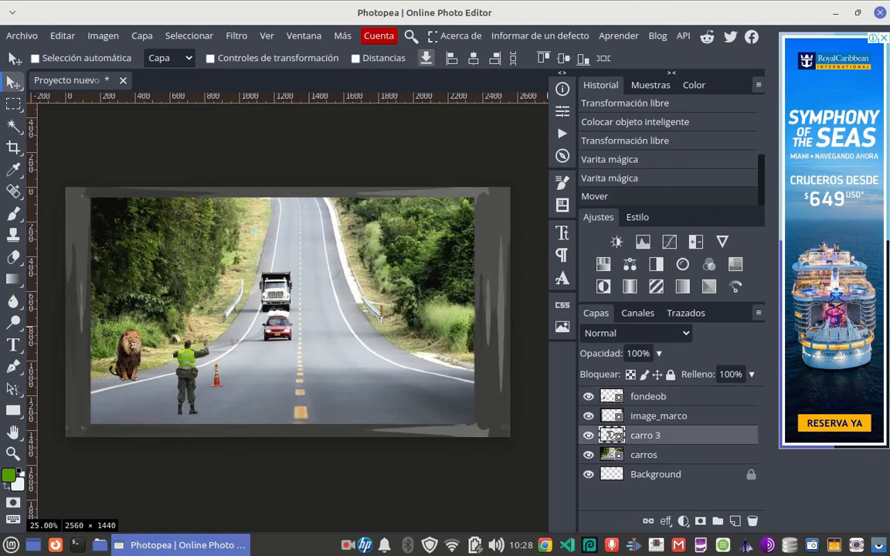
{"action": "left_click", "coordinate": [210, 59]}
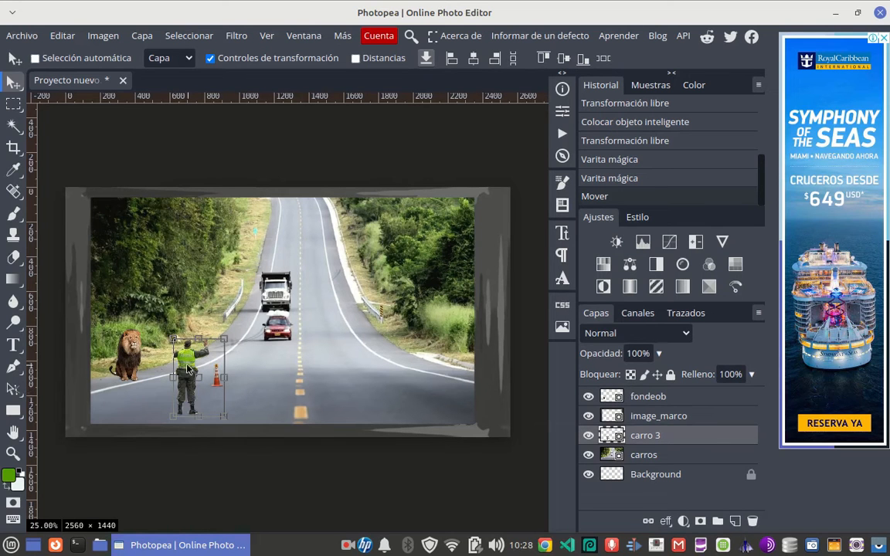
{"action": "left_click_drag", "start_coordinate": [189, 370], "coordinate": [209, 368]}
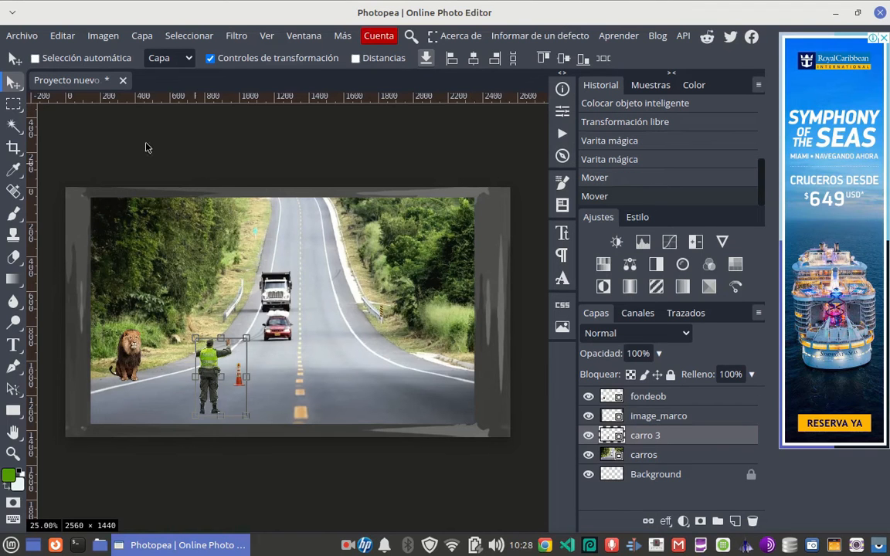
Place the bear image fondo_2.png from the Descargas folder above the traffic officer layer.
{"action": "left_click", "coordinate": [23, 36]}
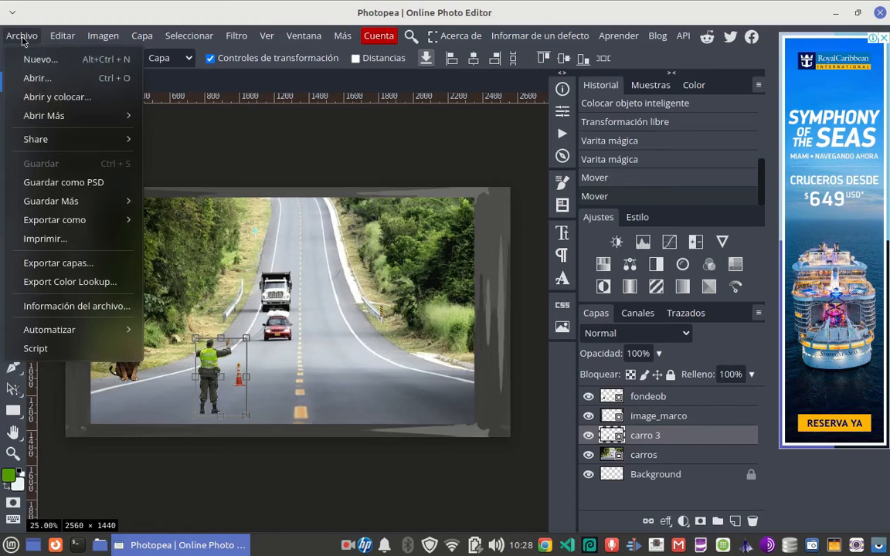
{"action": "left_click", "coordinate": [61, 96]}
{"action": "left_click", "coordinate": [149, 113]}
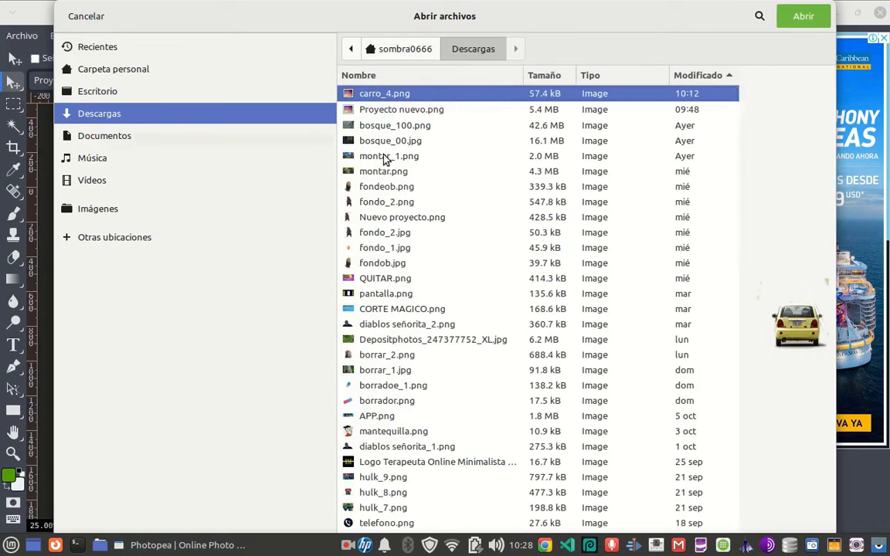
{"action": "left_click", "coordinate": [396, 203]}
{"action": "left_click", "coordinate": [803, 17]}
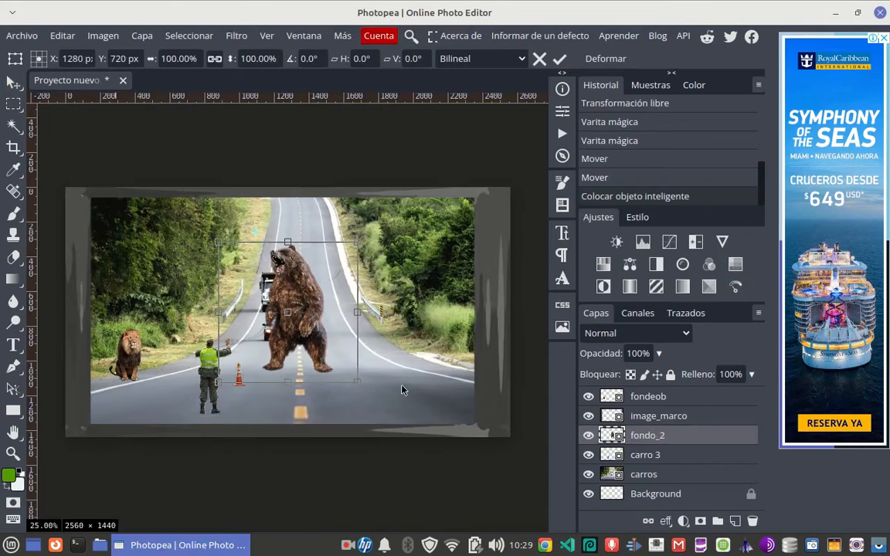
Scale the bear to 51%, stand it at the right edge of the road, and turn off the transform controls.
{"action": "left_click_drag", "start_coordinate": [331, 352], "coordinate": [434, 349]}
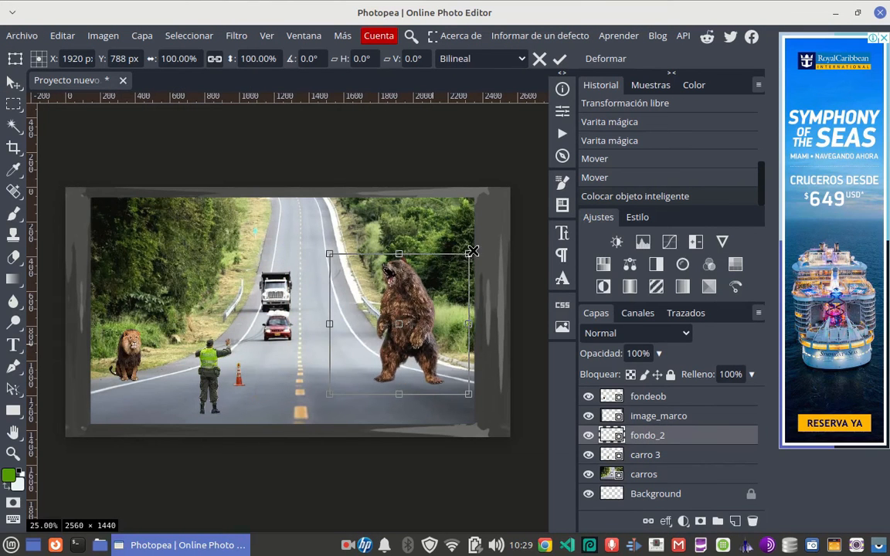
{"action": "left_click_drag", "start_coordinate": [468, 253], "coordinate": [412, 329]}
{"action": "left_click_drag", "start_coordinate": [383, 376], "coordinate": [432, 357]}
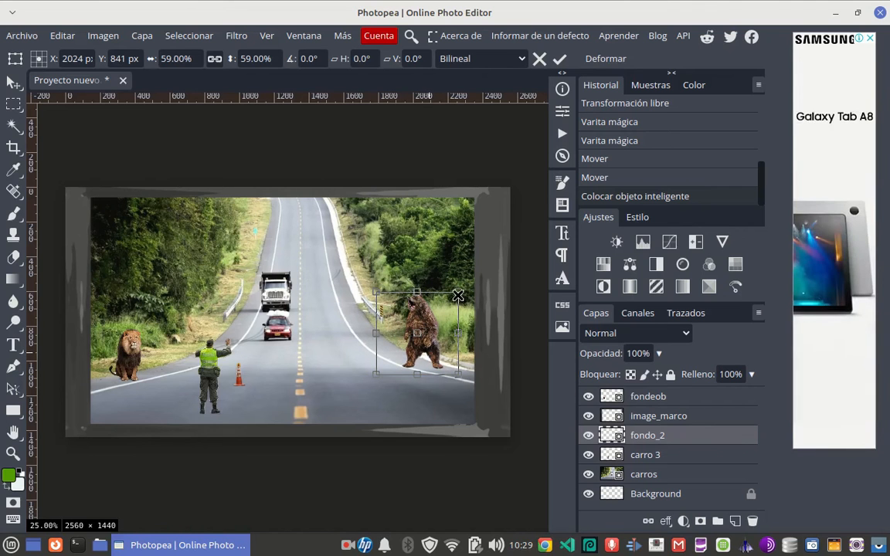
{"action": "mouse_move", "coordinate": [458, 296]}
{"action": "left_mouse_down"}
{"action": "mouse_move", "coordinate": [443, 331]}
{"action": "mouse_move", "coordinate": [448, 307]}
{"action": "left_mouse_up"}
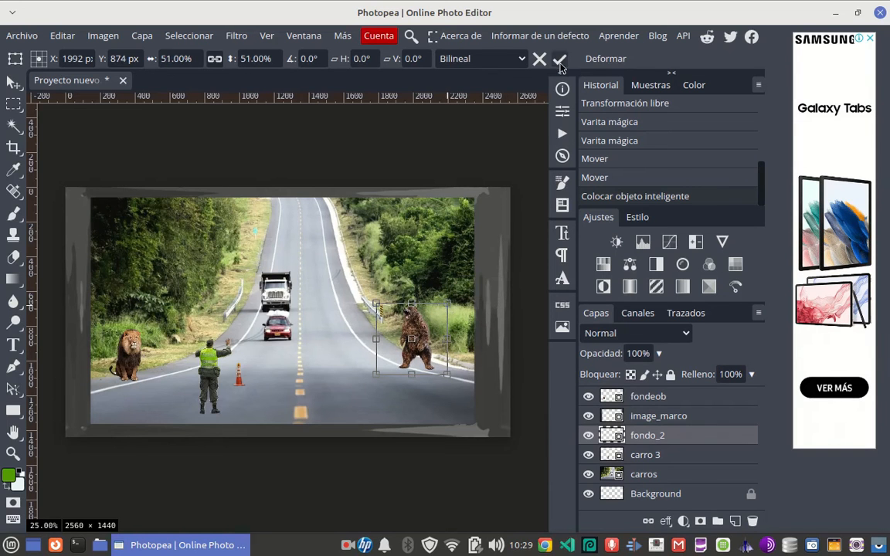
{"action": "left_click", "coordinate": [560, 60]}
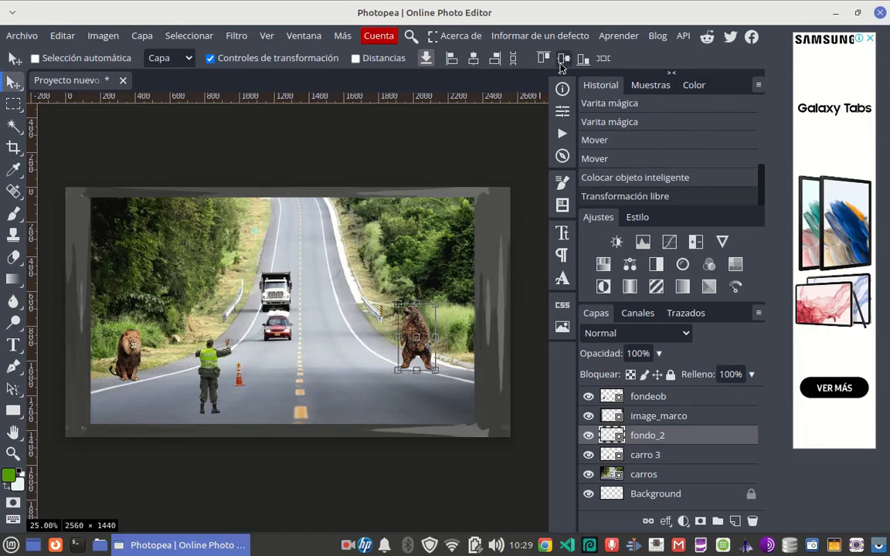
{"action": "left_click", "coordinate": [211, 58]}
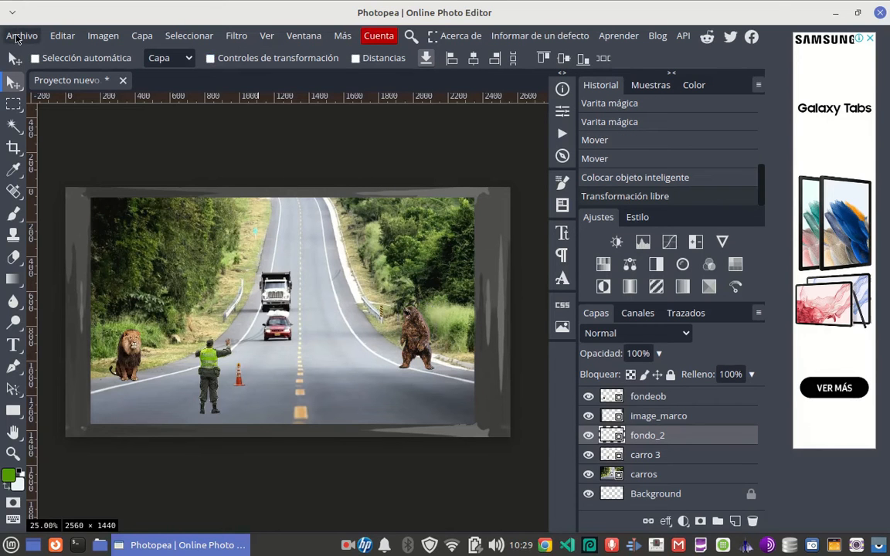
Place the yellow car image carro_4.png from the Descargas folder above the bear layer.
{"action": "left_click", "coordinate": [17, 36]}
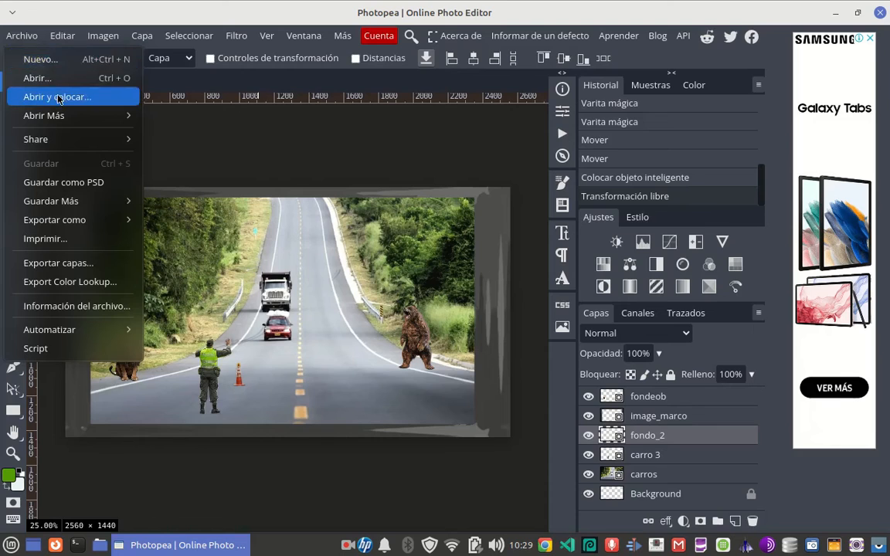
{"action": "left_click", "coordinate": [71, 95]}
{"action": "left_click", "coordinate": [141, 116]}
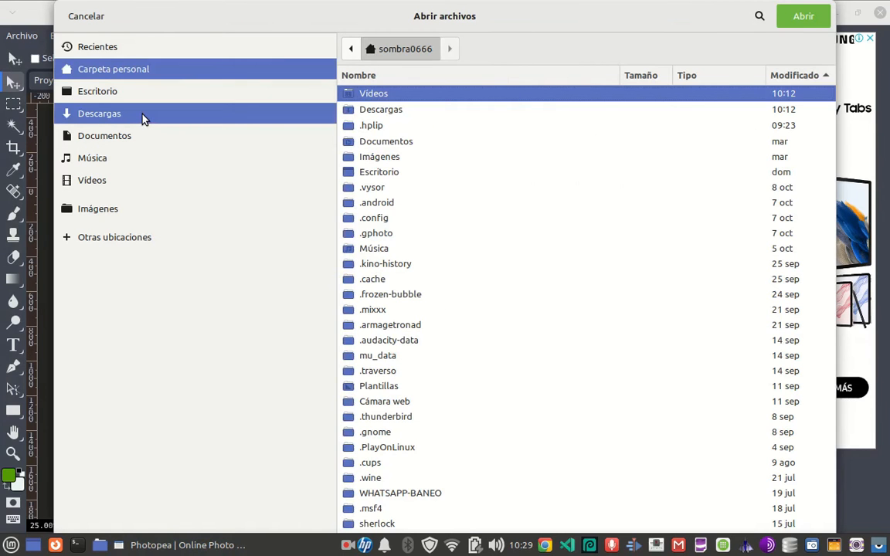
{"action": "left_click", "coordinate": [805, 17]}
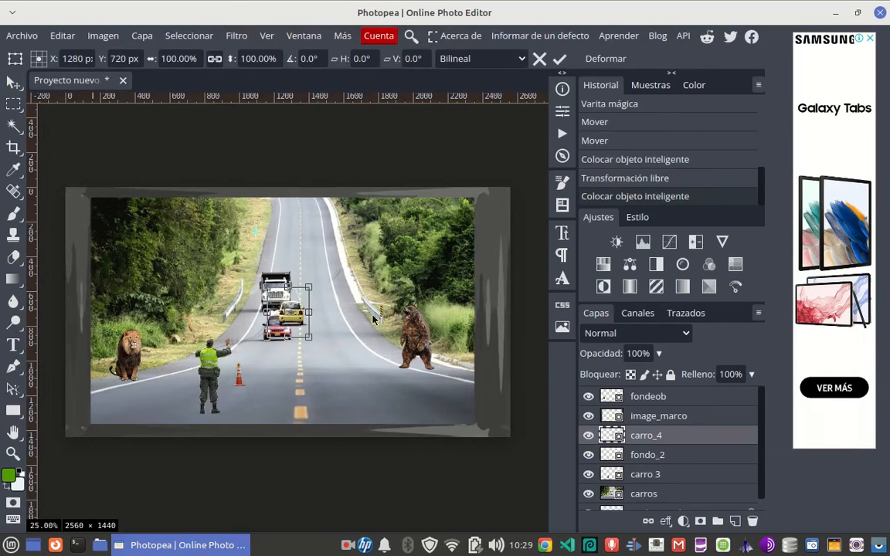
Scale the yellow car to about 68% and position it in the right lane on the distant part of the road.
{"action": "left_click_drag", "start_coordinate": [320, 315], "coordinate": [316, 228]}
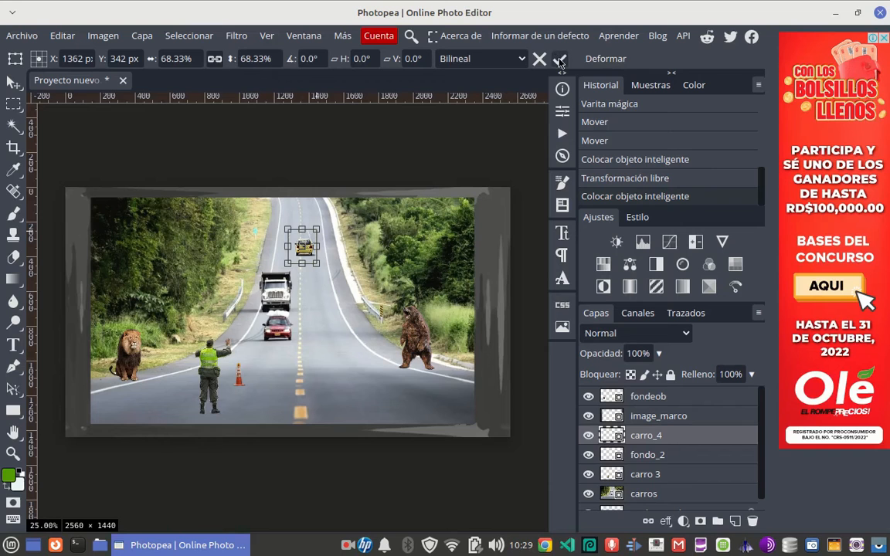
{"action": "left_click_drag", "start_coordinate": [307, 255], "coordinate": [316, 258]}
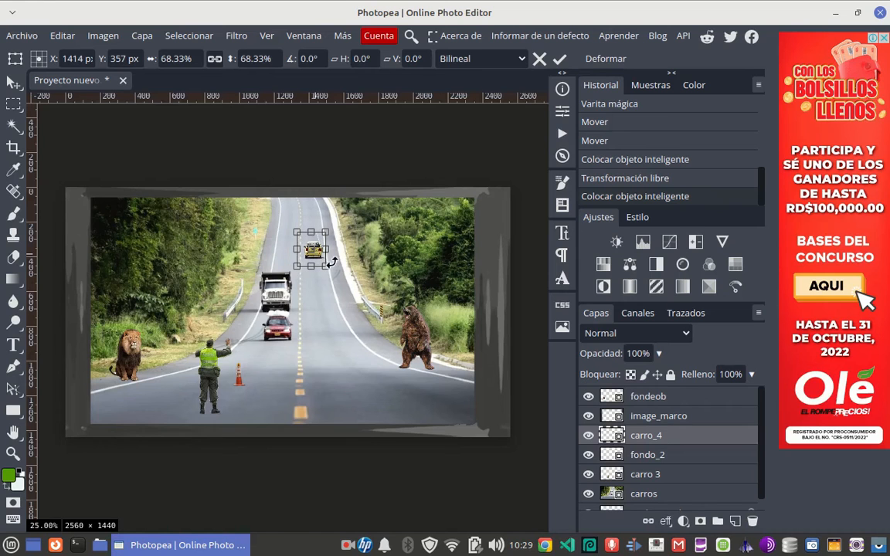
{"action": "left_click", "coordinate": [560, 58]}
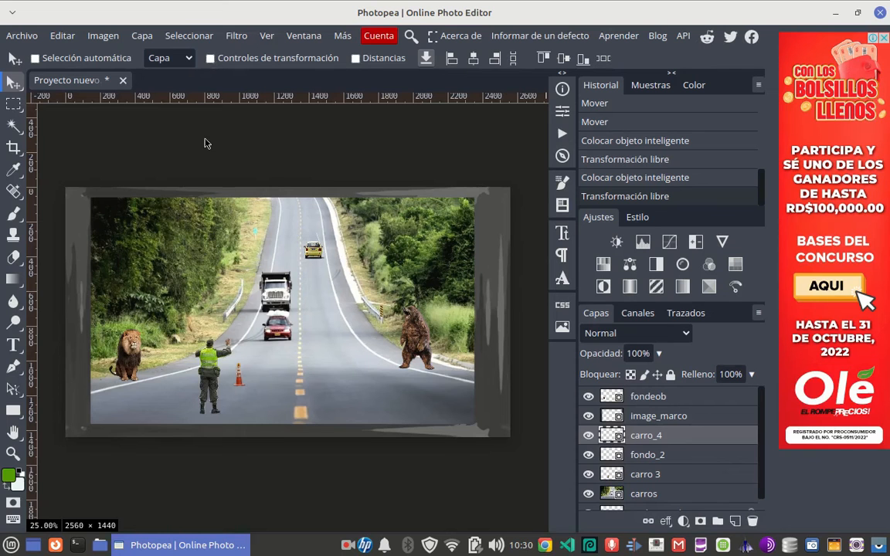
Add a raster mask and a drop shadow to the traffic officer layer carro 3, keeping the officer visible beside the settings.
{"action": "left_click", "coordinate": [210, 58]}
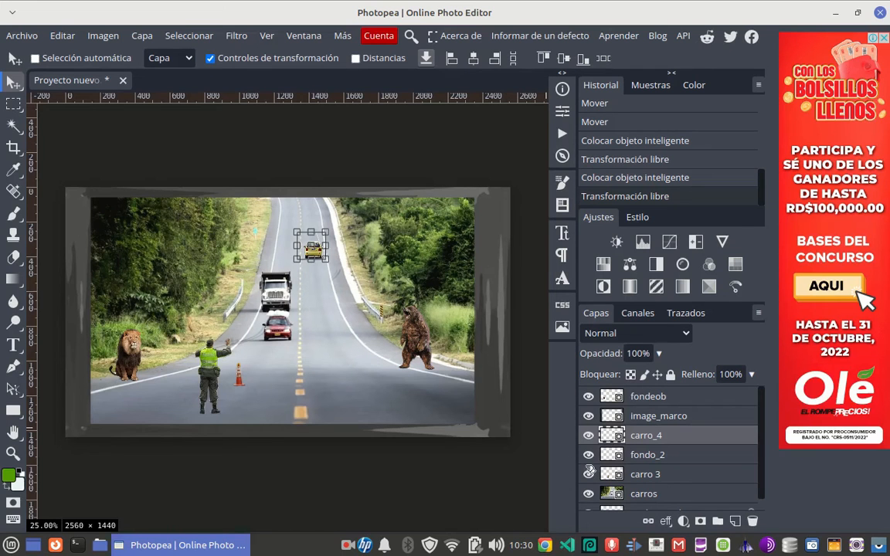
{"action": "left_click", "coordinate": [610, 476]}
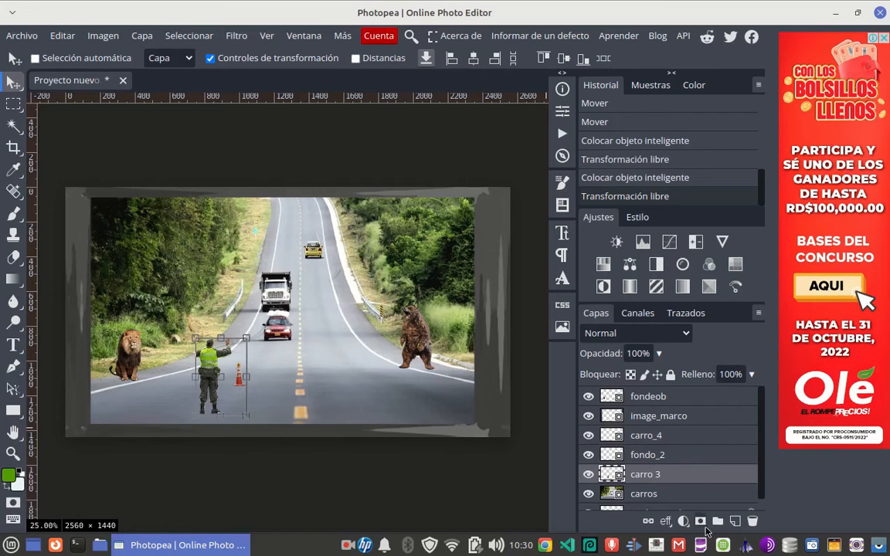
{"action": "left_click", "coordinate": [700, 522]}
{"action": "left_click", "coordinate": [665, 521]}
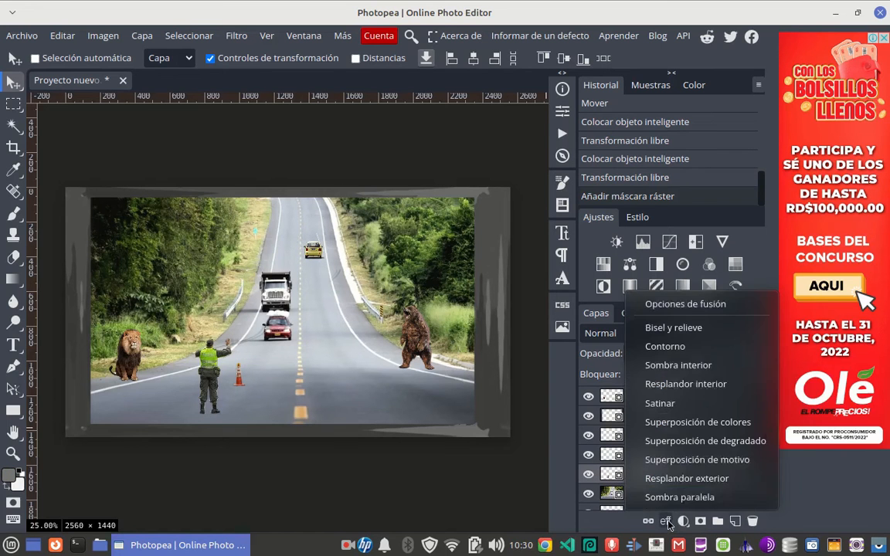
{"action": "left_click", "coordinate": [679, 498]}
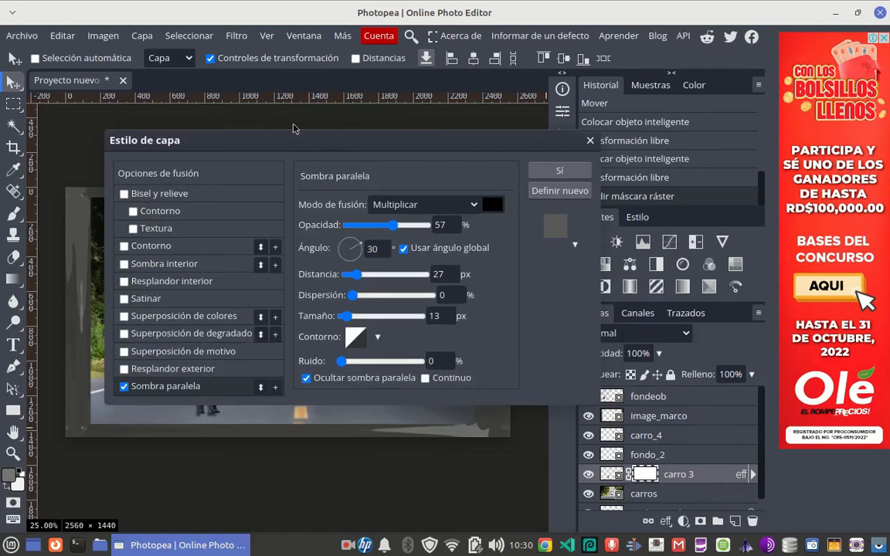
{"action": "left_click_drag", "start_coordinate": [293, 142], "coordinate": [515, 157]}
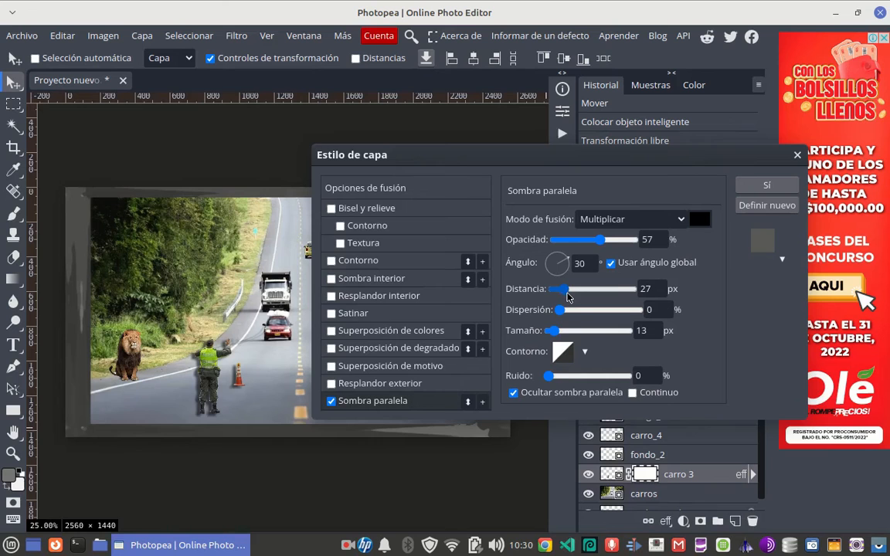
Set the officer's drop shadow to a distance of 26 px and an angle of 21°, and apply it.
{"action": "mouse_move", "coordinate": [567, 298]}
{"action": "left_mouse_down"}
{"action": "mouse_move", "coordinate": [597, 303]}
{"action": "mouse_move", "coordinate": [564, 312]}
{"action": "left_mouse_up"}
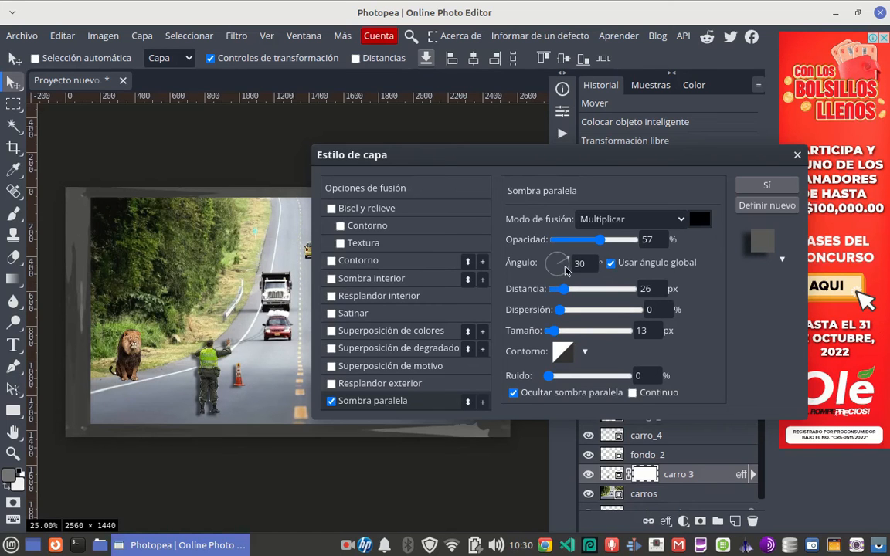
{"action": "left_click", "coordinate": [565, 270]}
{"action": "mouse_move", "coordinate": [564, 263]}
{"action": "left_mouse_down"}
{"action": "mouse_move", "coordinate": [554, 264]}
{"action": "mouse_move", "coordinate": [567, 265]}
{"action": "left_mouse_up"}
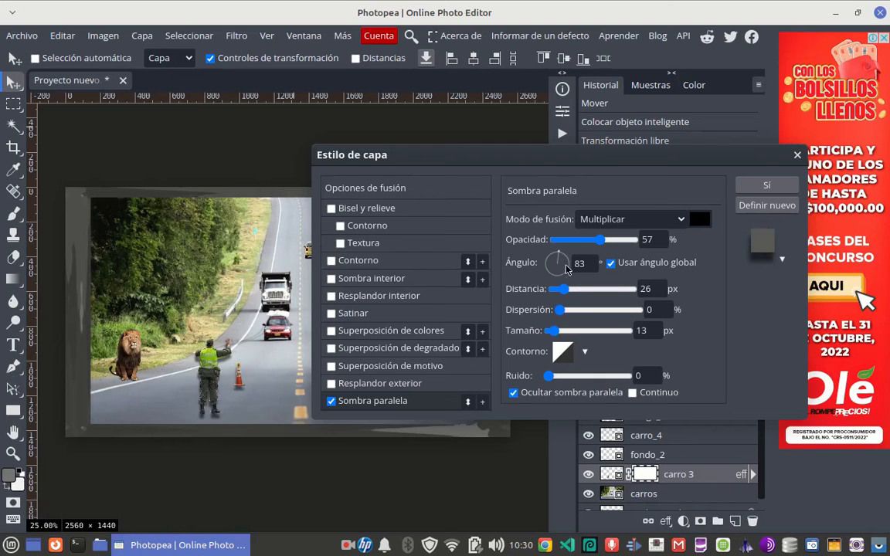
{"action": "left_click", "coordinate": [566, 264]}
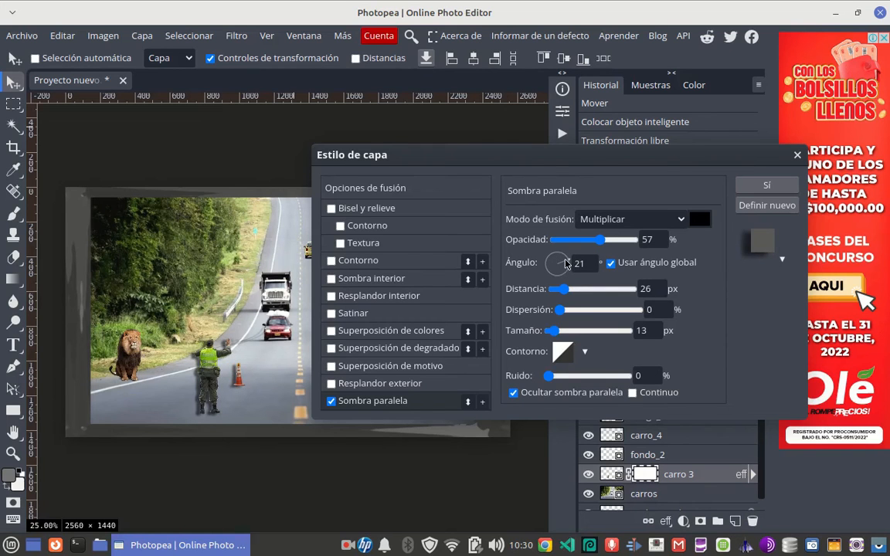
{"action": "left_click", "coordinate": [756, 189]}
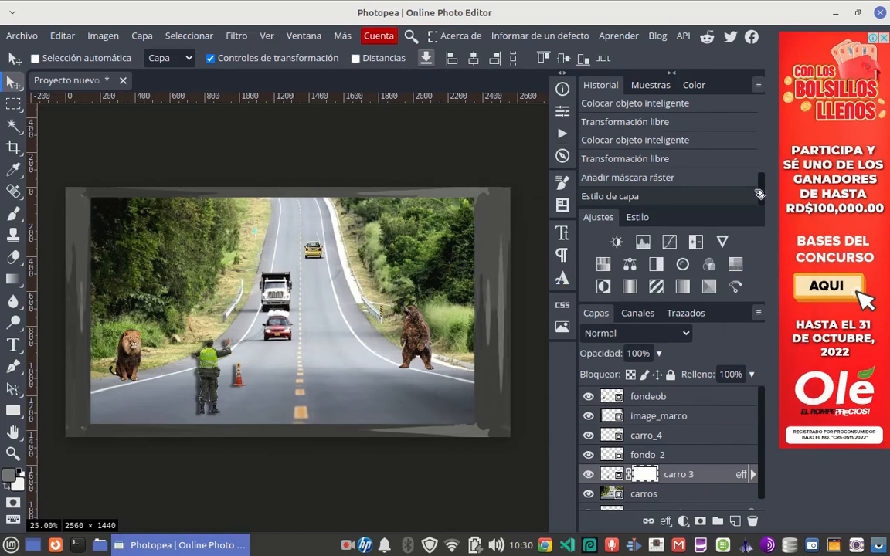
Add a raster mask and a drop shadow with distance 26 px and angle 21° to the lion layer fondeob.
{"action": "left_click", "coordinate": [611, 397]}
{"action": "left_click", "coordinate": [698, 521]}
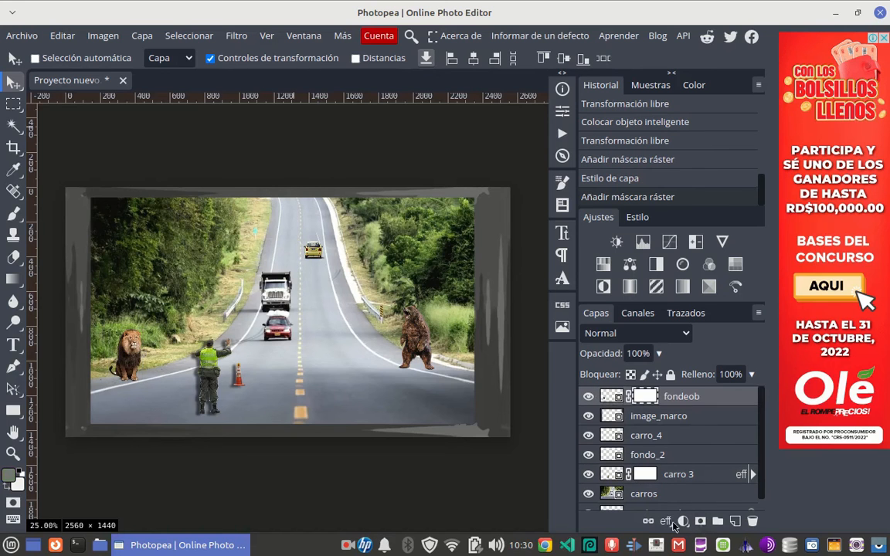
{"action": "left_click", "coordinate": [666, 521]}
{"action": "left_click", "coordinate": [684, 498]}
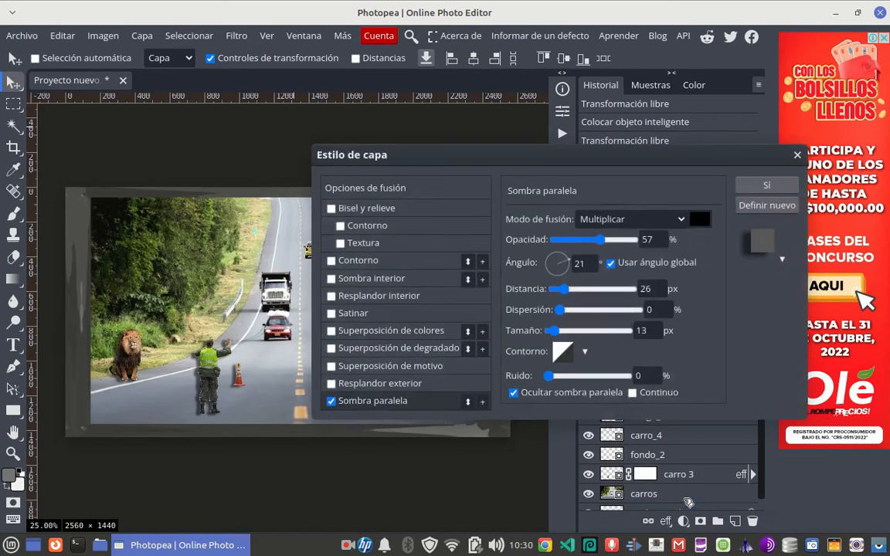
{"action": "left_click", "coordinate": [762, 186]}
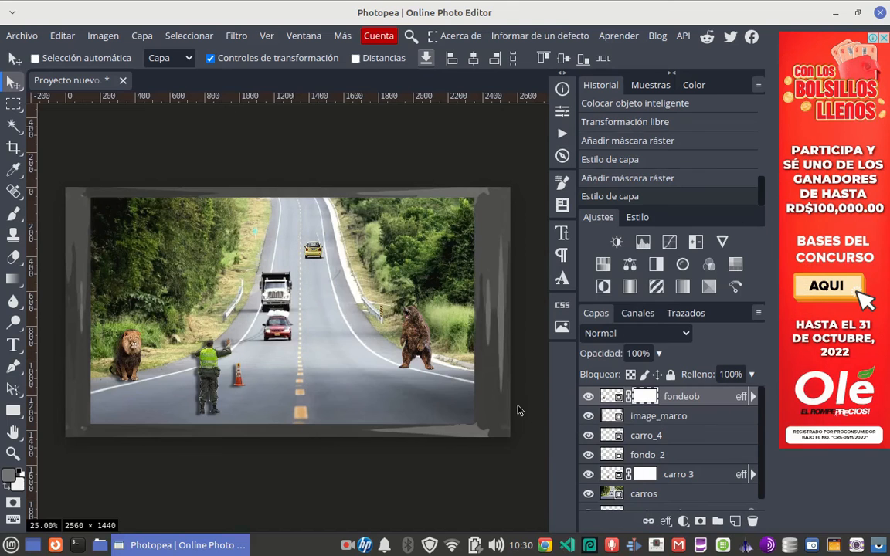
Add a raster mask and a drop shadow with distance 26 px and angle 21° to the bear layer fondo_2.
{"action": "left_click", "coordinate": [617, 456]}
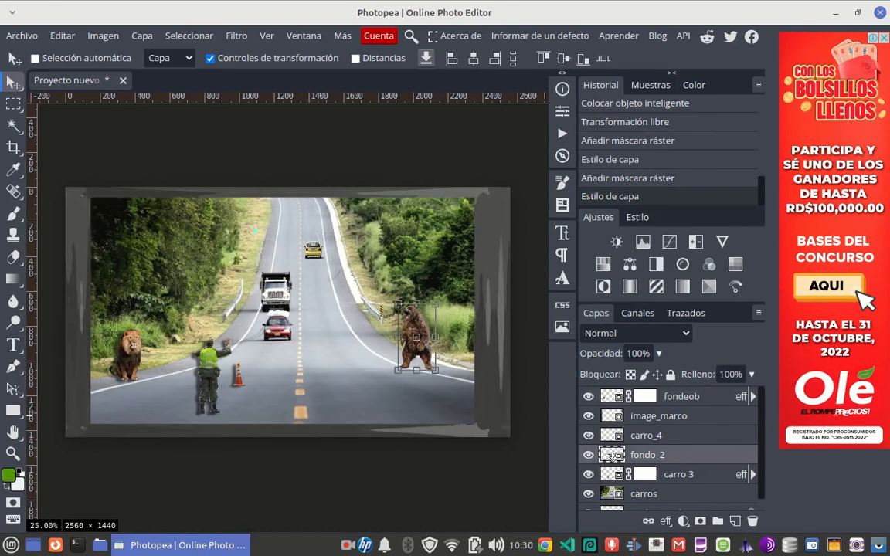
{"action": "left_click", "coordinate": [700, 522]}
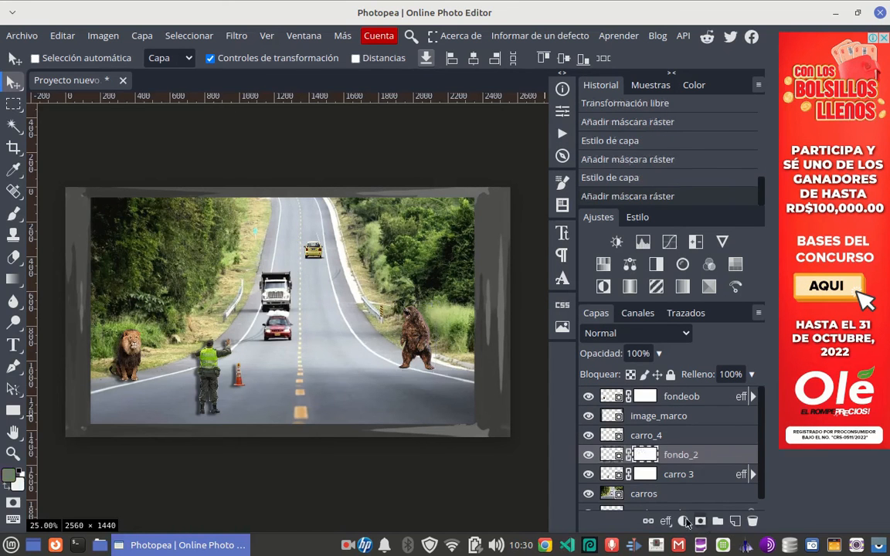
{"action": "left_click", "coordinate": [668, 522]}
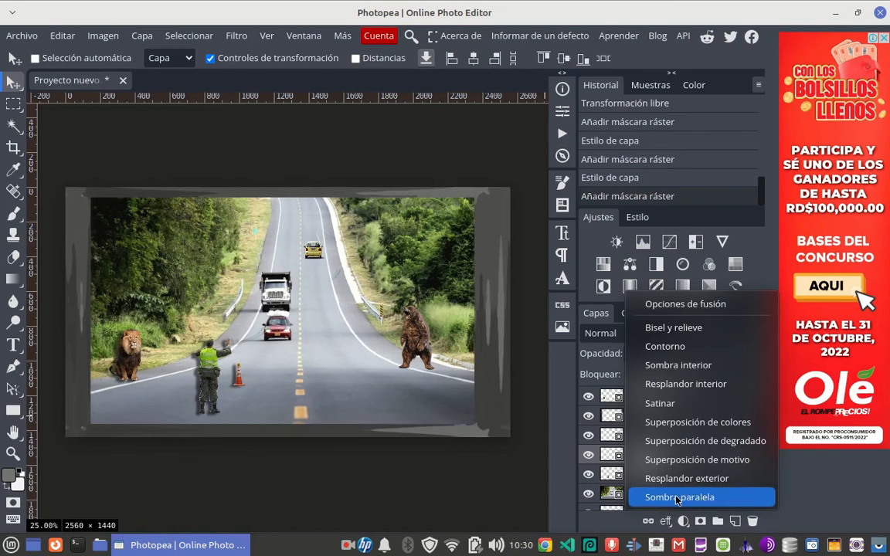
{"action": "left_click", "coordinate": [677, 497]}
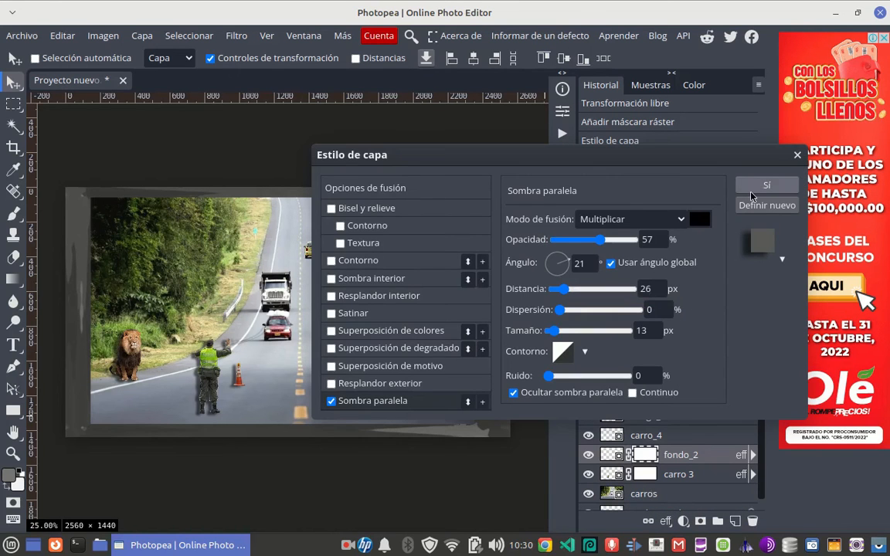
{"action": "left_click", "coordinate": [755, 191]}
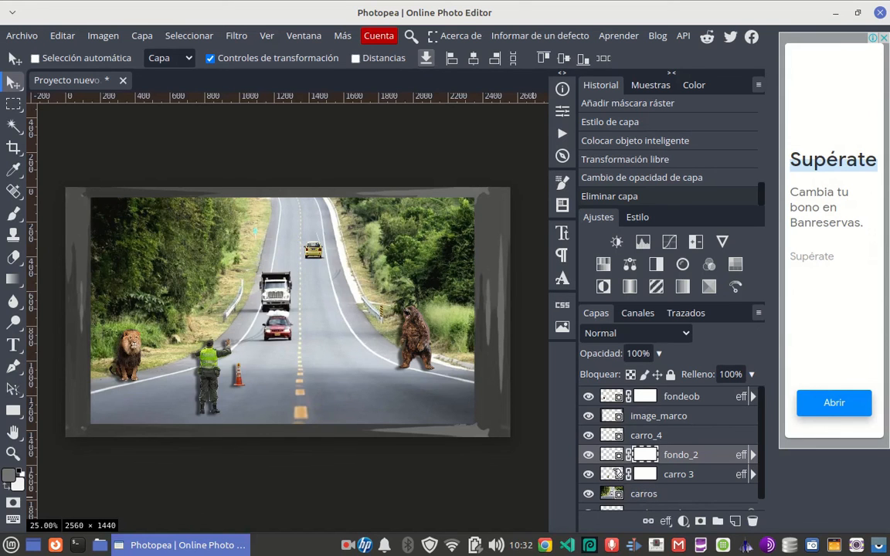
Move the traffic officer and cone slightly toward the road's center line and lower edge, and turn off the transform controls.
{"action": "left_click", "coordinate": [618, 473]}
{"action": "mouse_move", "coordinate": [225, 366]}
{"action": "left_mouse_down"}
{"action": "mouse_move", "coordinate": [289, 363]}
{"action": "mouse_move", "coordinate": [231, 363]}
{"action": "mouse_move", "coordinate": [228, 374]}
{"action": "left_mouse_up"}
{"action": "left_click", "coordinate": [211, 60]}
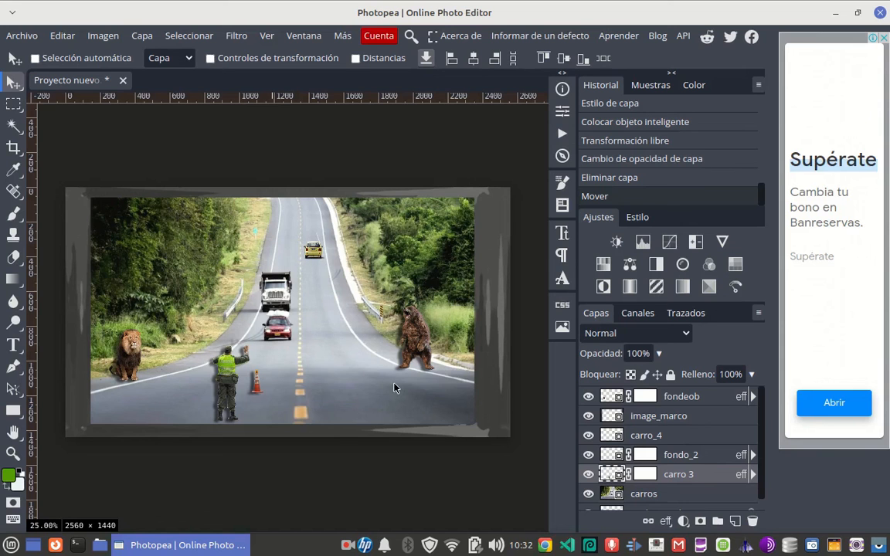
Export the finished road scene as a PNG image.
{"action": "left_click", "coordinate": [22, 35]}
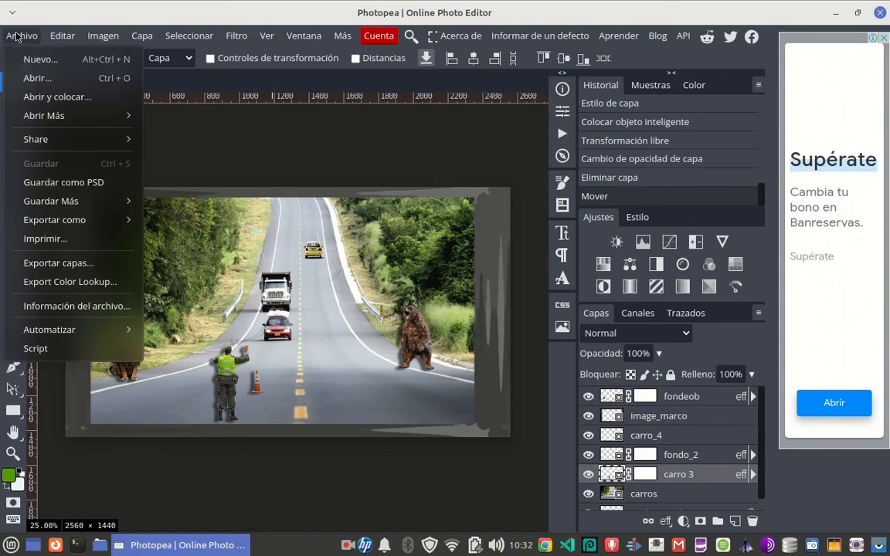
{"action": "mouse_move", "coordinate": [54, 220]}
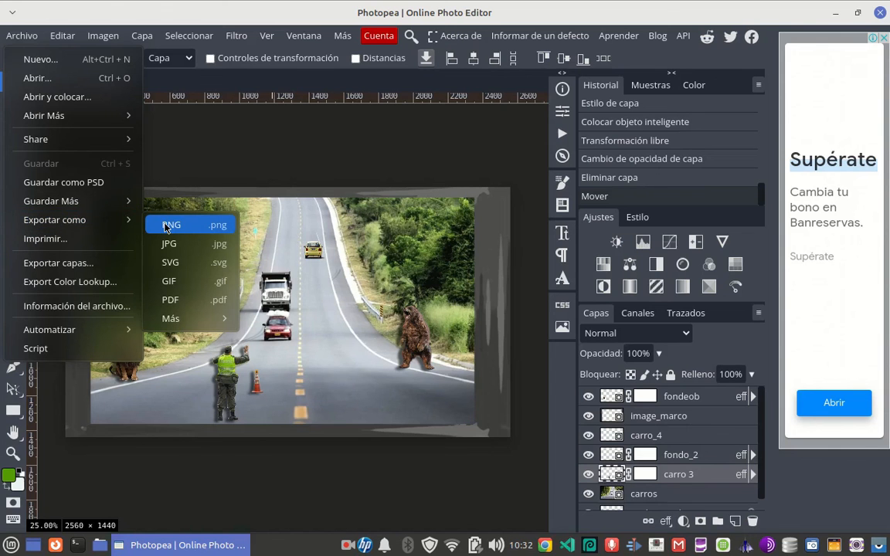
{"action": "left_click", "coordinate": [164, 227]}
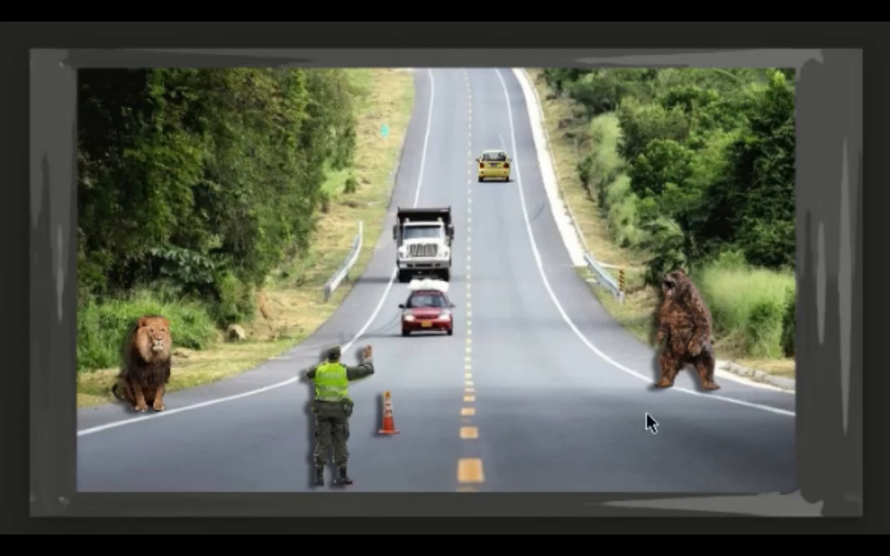